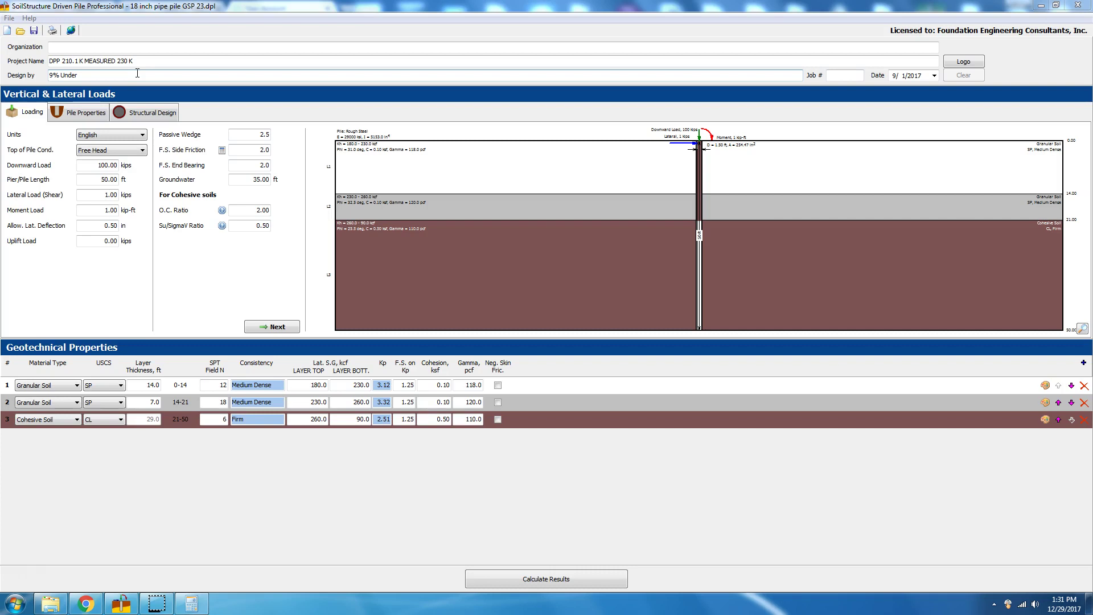
# - Review the project name, downward load, pile length and lateral shear load values
pyautogui.click(141, 63)
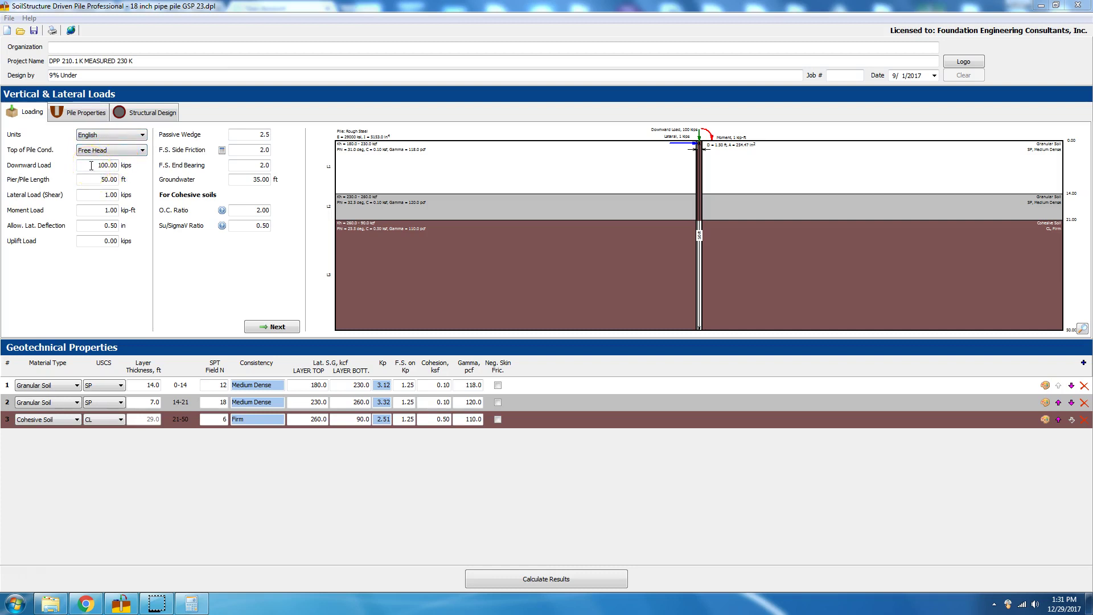
pyautogui.click(111, 166)
pyautogui.click(98, 179)
pyautogui.click(101, 193)
# - Check the allowable lateral deflection and Passive Wedge values, then enlarge the pile and soil profile image
pyautogui.click(99, 228)
pyautogui.click(247, 136)
pyautogui.click(257, 134)
pyautogui.click(611, 229)
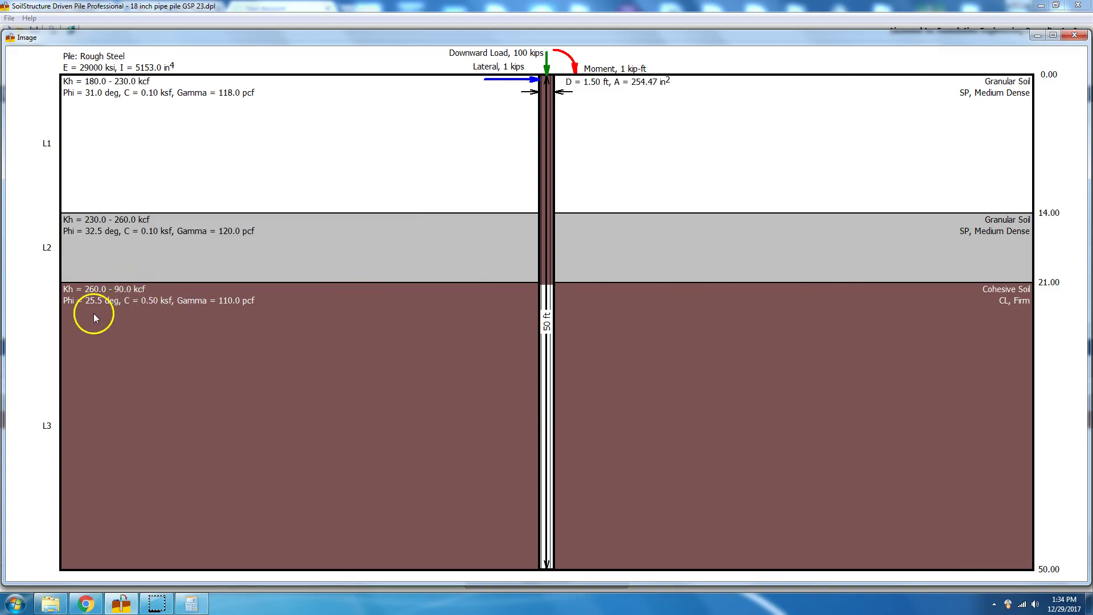
# - Close the enlarged profile and review the SPT Field N values 12, 18 and 6
pyautogui.click(1075, 39)
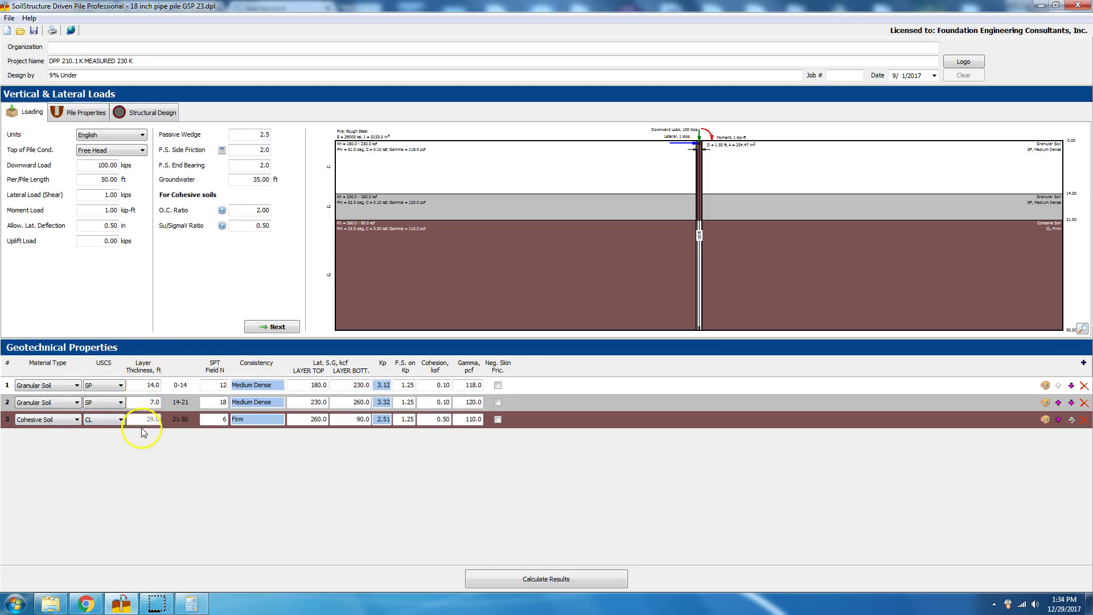
pyautogui.doubleClick(211, 388)
pyautogui.doubleClick(221, 402)
pyautogui.click(217, 418)
pyautogui.doubleClick(225, 419)
# - Check row 1's material type and the Consistency entries Medium Dense and Firm
pyautogui.click(225, 386)
pyautogui.click(48, 387)
pyautogui.click(277, 386)
pyautogui.click(275, 387)
pyautogui.click(248, 420)
pyautogui.doubleClick(308, 386)
pyautogui.doubleClick(362, 385)
pyautogui.doubleClick(334, 400)
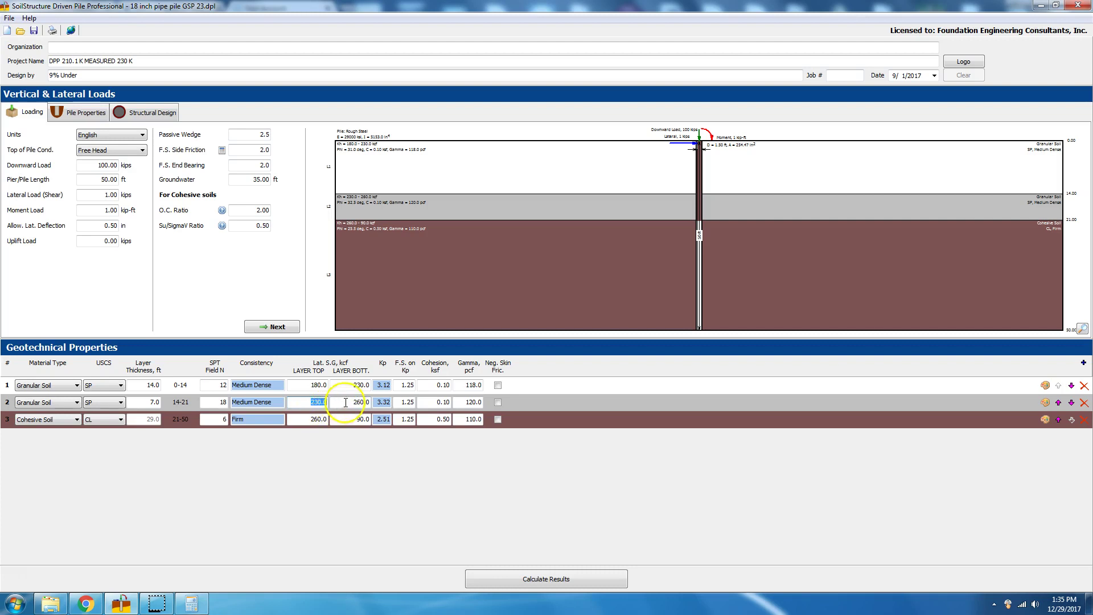
pyautogui.doubleClick(361, 402)
pyautogui.doubleClick(333, 419)
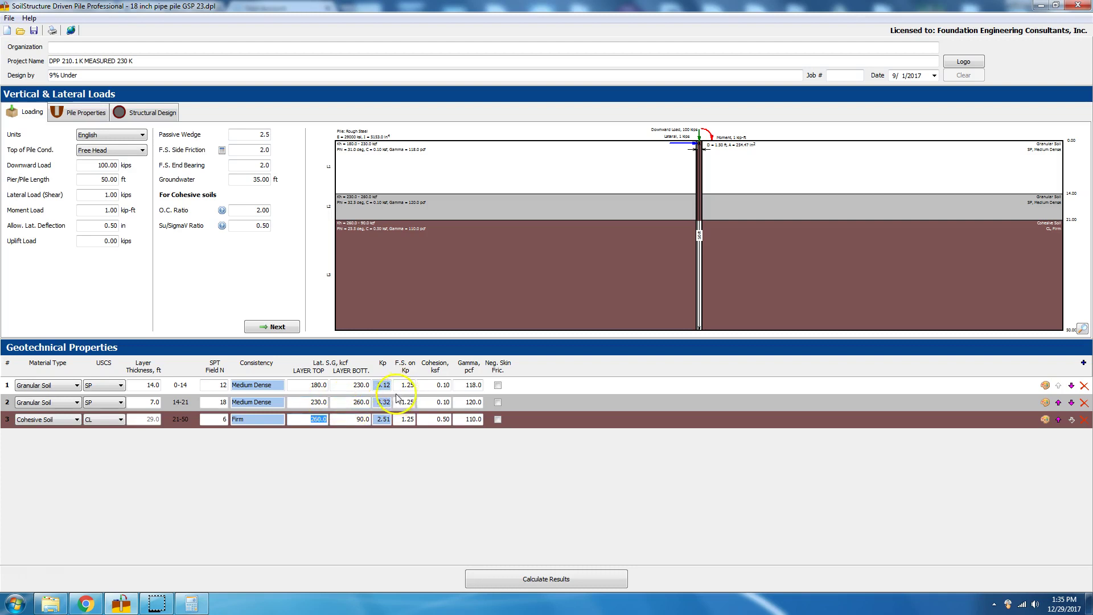
pyautogui.click(337, 390)
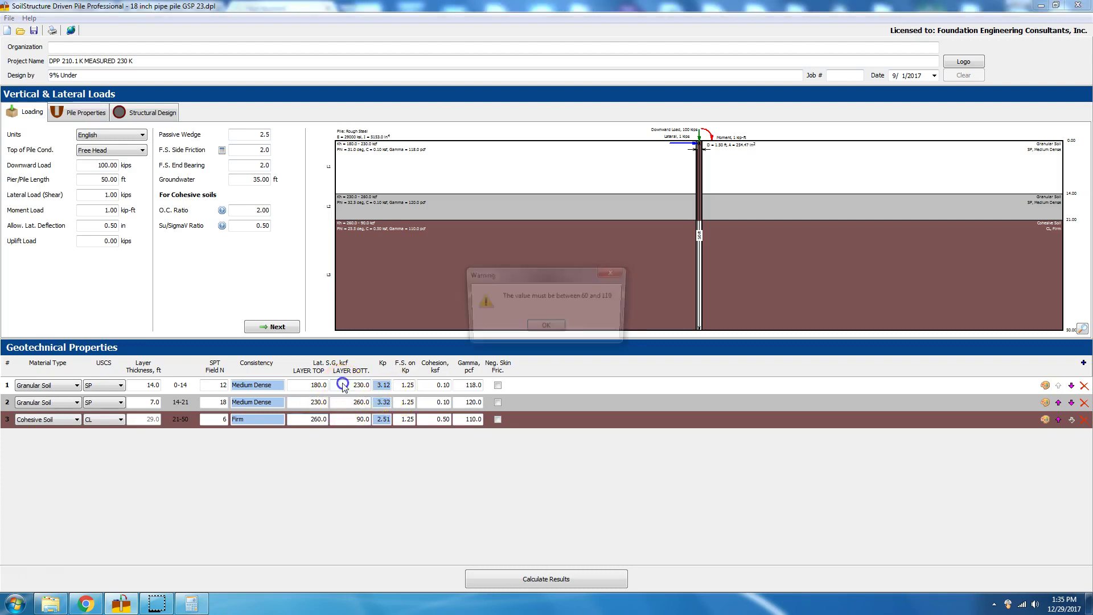
pyautogui.click(532, 327)
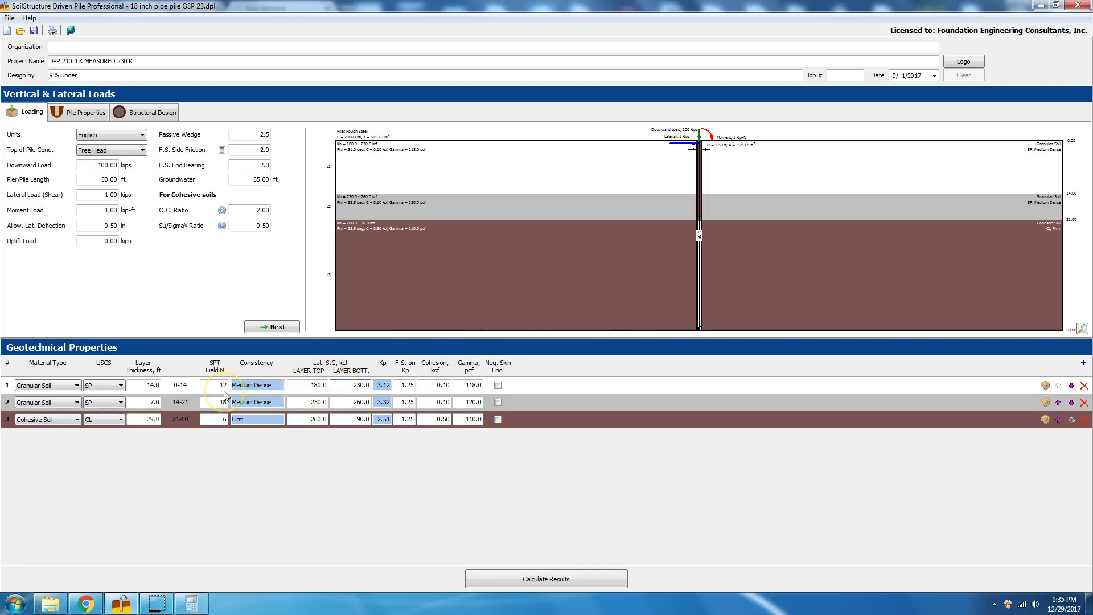
pyautogui.click(267, 391)
pyautogui.moveTo(267, 391); pyautogui.dragTo(389, 391)
pyautogui.click(385, 389)
pyautogui.click(382, 426)
pyautogui.doubleClick(399, 387)
# - Review the F.S. on Kp, Kp 3.12, Cohesion and Gamma 118.0 and 110.0 values
pyautogui.click(405, 402)
pyautogui.click(385, 392)
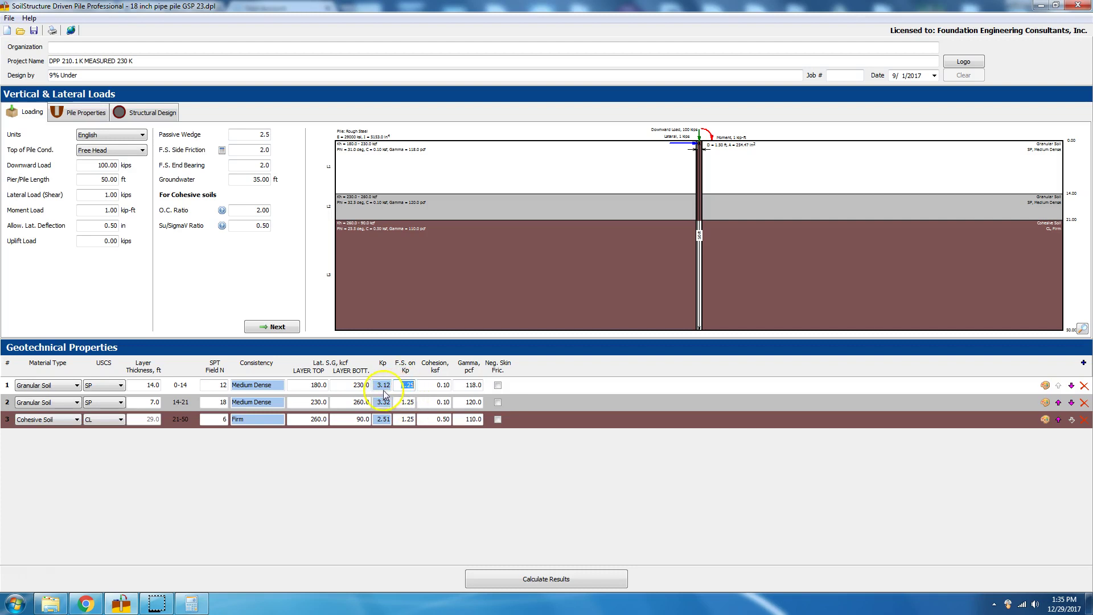
pyautogui.click(424, 385)
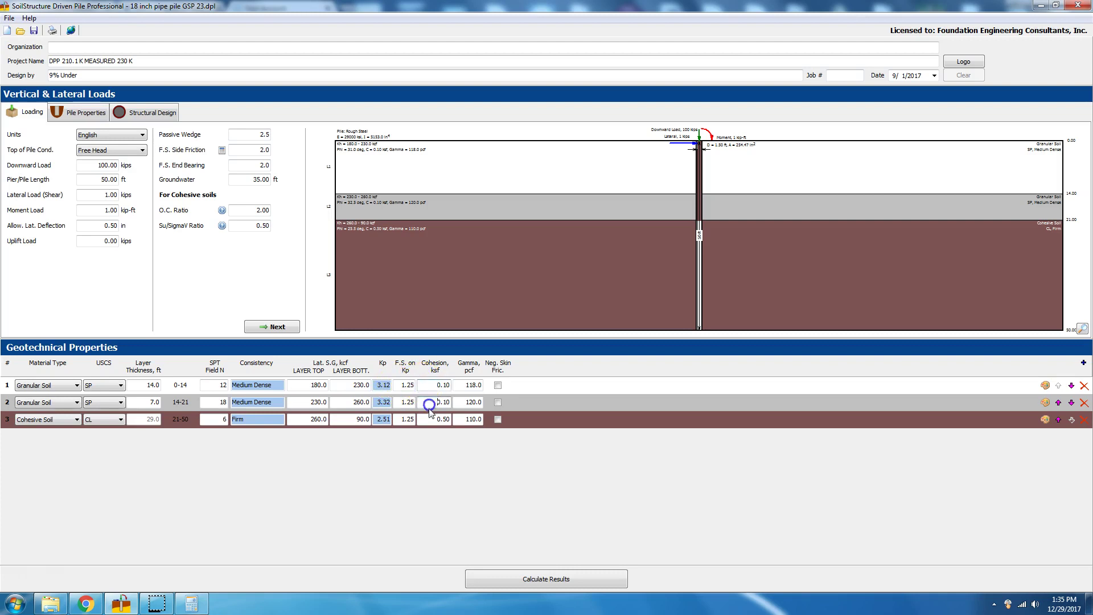
pyautogui.click(464, 383)
pyautogui.click(462, 418)
# - Adjust the Neg. Skin Fric. checkboxes so only row 3 has negative skin friction
pyautogui.click(496, 411)
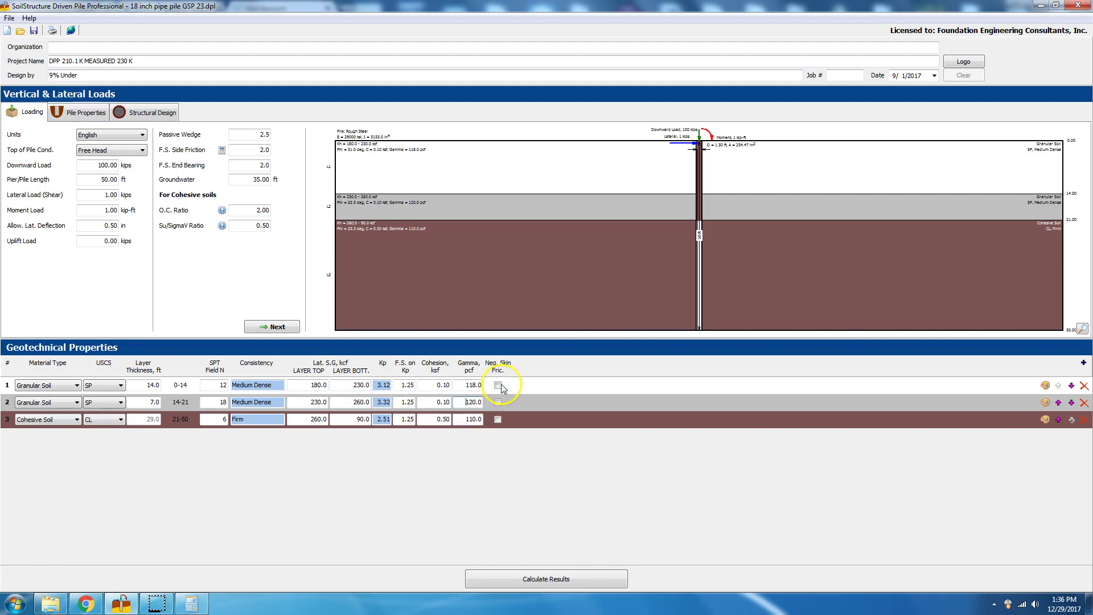
pyautogui.click(498, 385)
pyautogui.click(498, 385)
pyautogui.click(497, 403)
pyautogui.click(498, 421)
pyautogui.click(498, 402)
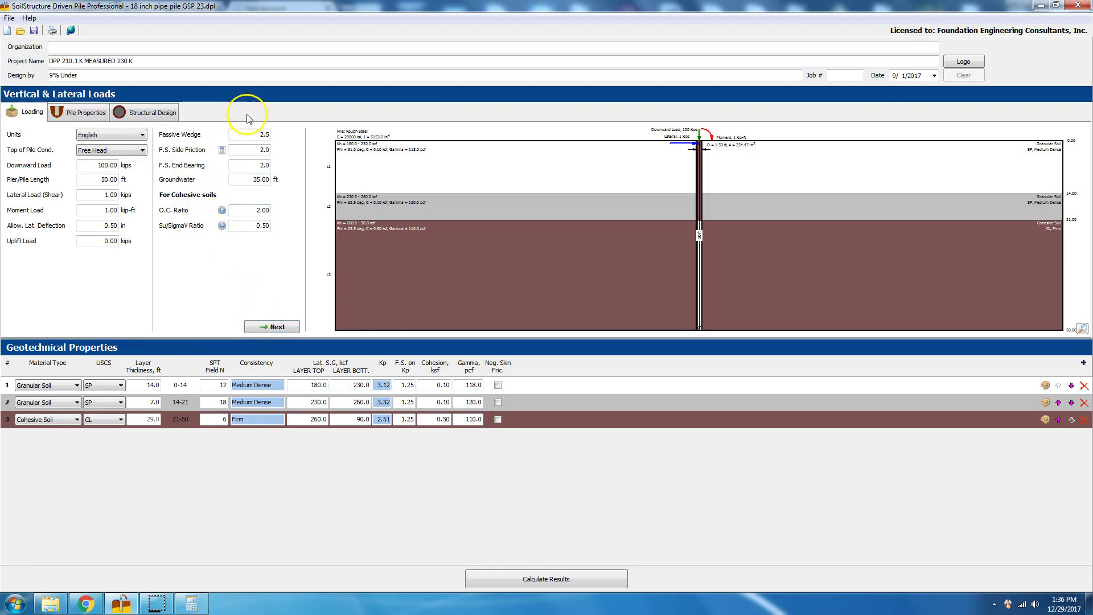
pyautogui.click(221, 151)
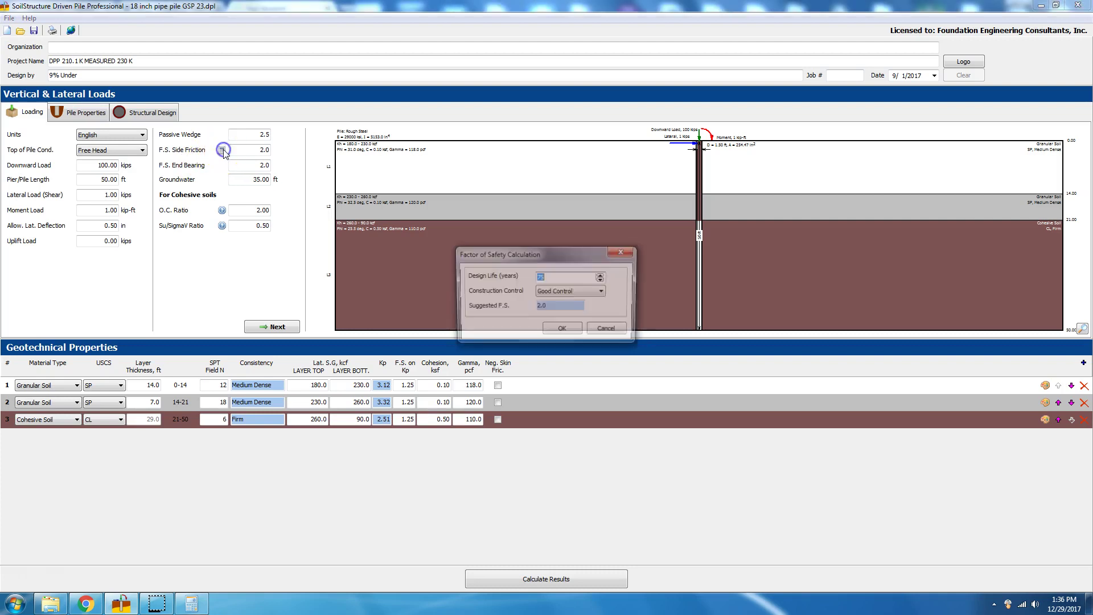
pyautogui.moveTo(569, 256); pyautogui.dragTo(550, 236)
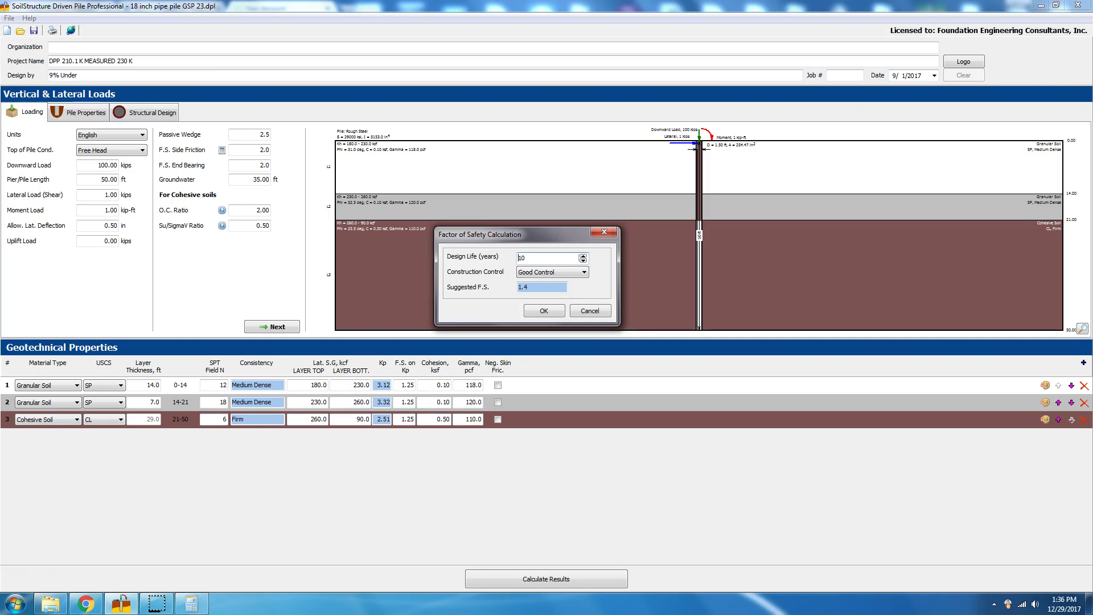
pyautogui.click(544, 257)
pyautogui.write('0')
pyautogui.click(583, 272)
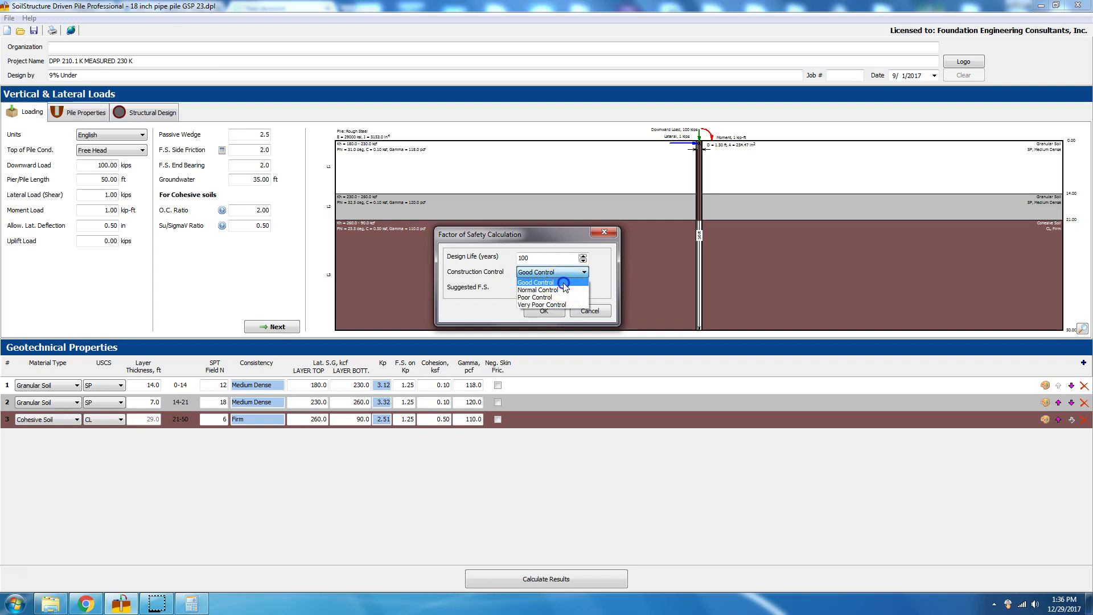
pyautogui.click(564, 283)
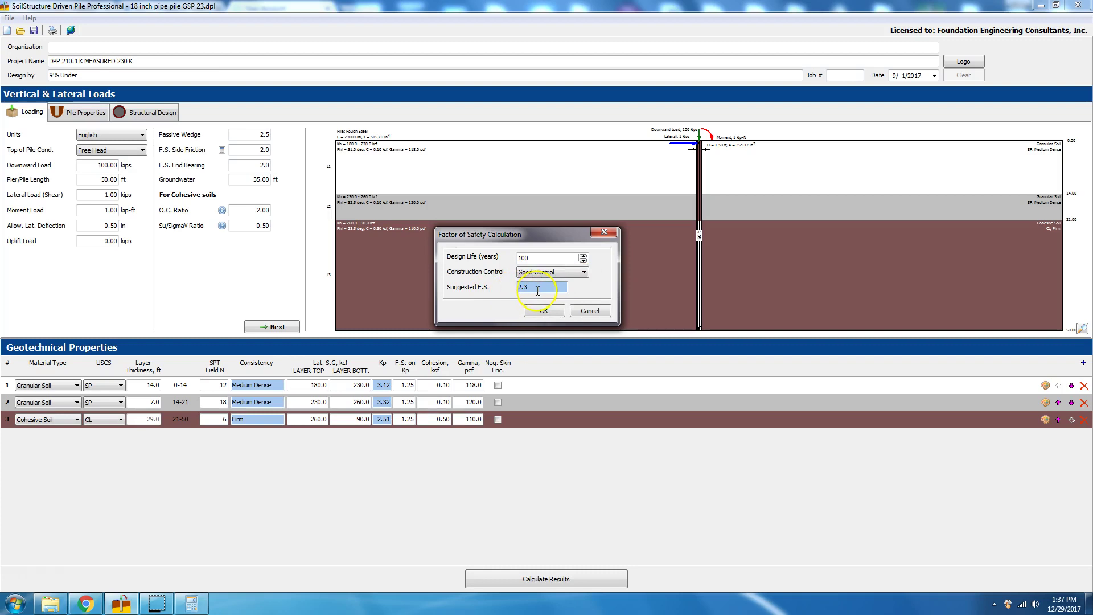
pyautogui.doubleClick(541, 258)
pyautogui.click(560, 287)
pyautogui.click(583, 272)
pyautogui.click(567, 287)
pyautogui.click(580, 272)
pyautogui.click(563, 285)
pyautogui.doubleClick(546, 258)
pyautogui.click(519, 258)
pyautogui.doubleClick(533, 258)
pyautogui.write('200')
pyautogui.doubleClick(550, 257)
pyautogui.click(583, 260)
pyautogui.click(583, 261)
pyautogui.click(583, 261)
pyautogui.click(583, 261)
pyautogui.click(583, 261)
pyautogui.click(583, 261)
pyautogui.click(536, 314)
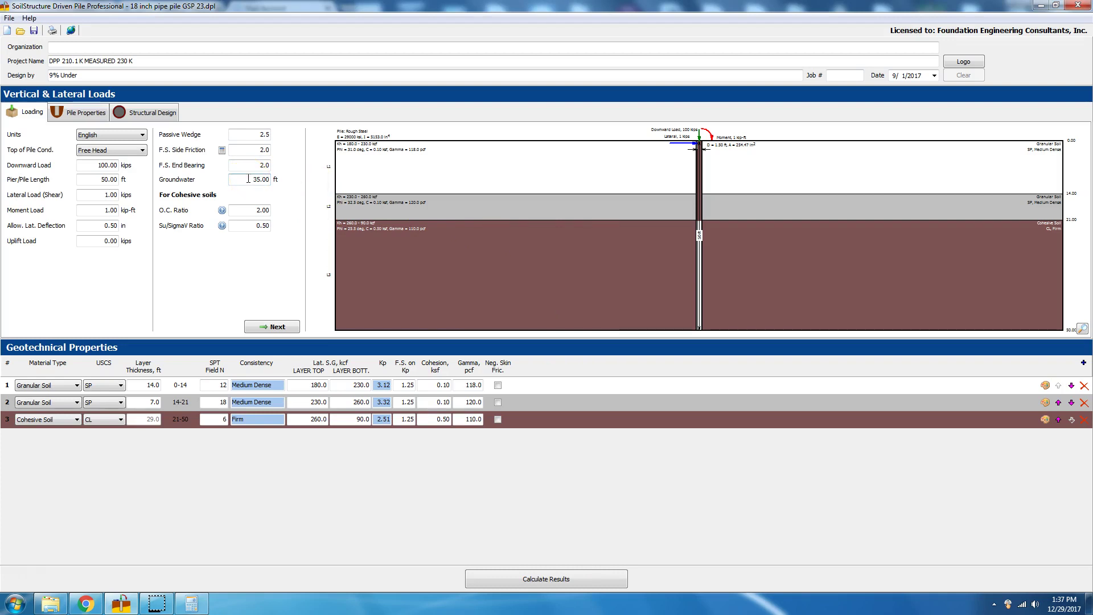
pyautogui.click(449, 240)
pyautogui.click(871, 232)
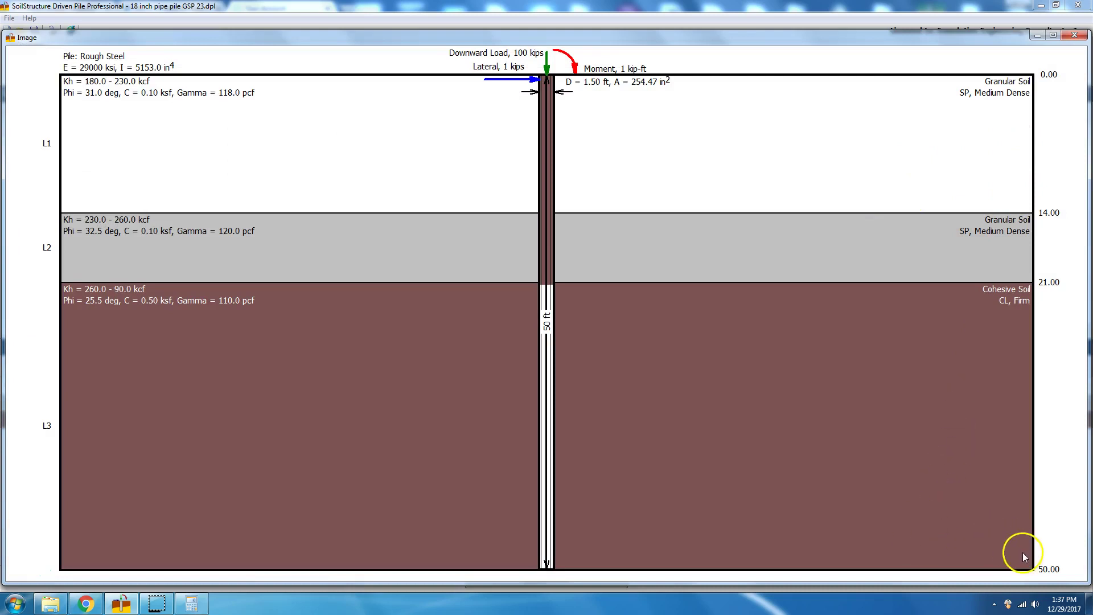
pyautogui.click(1075, 34)
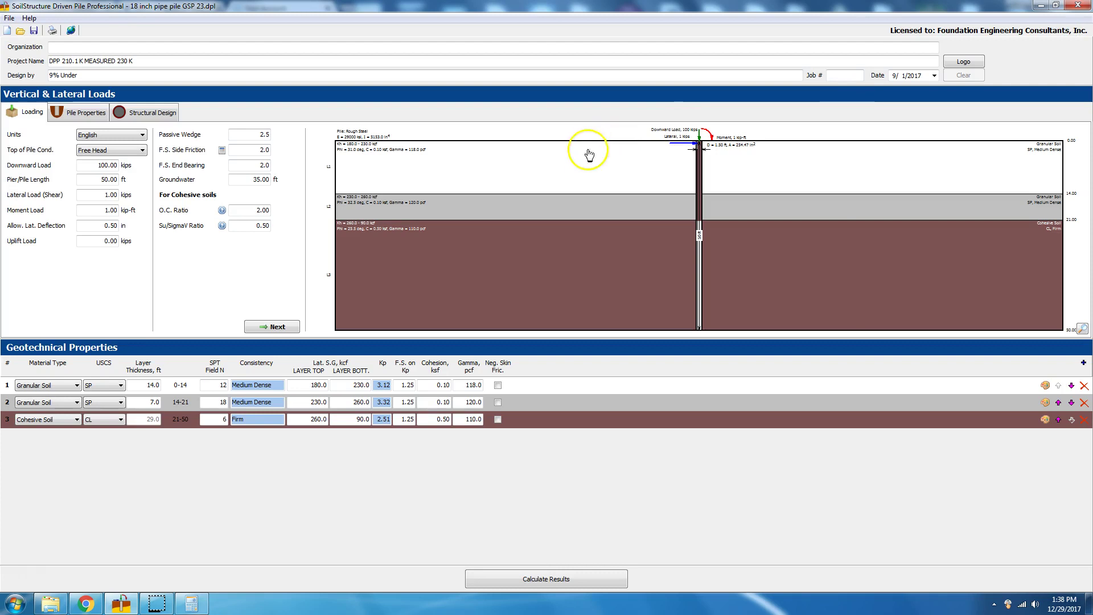
pyautogui.click(222, 210)
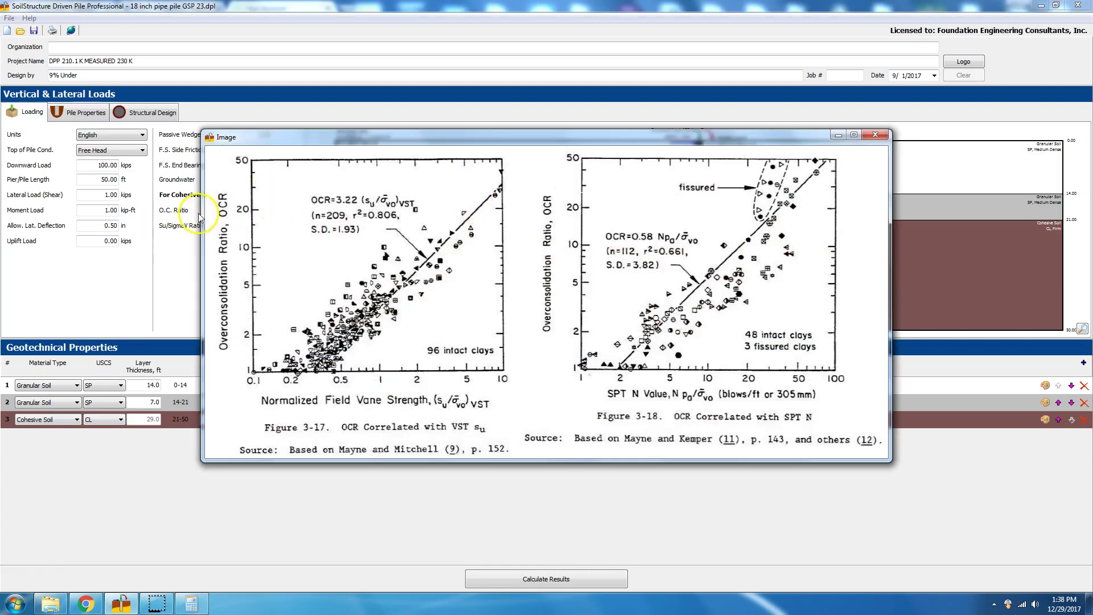
pyautogui.click(875, 134)
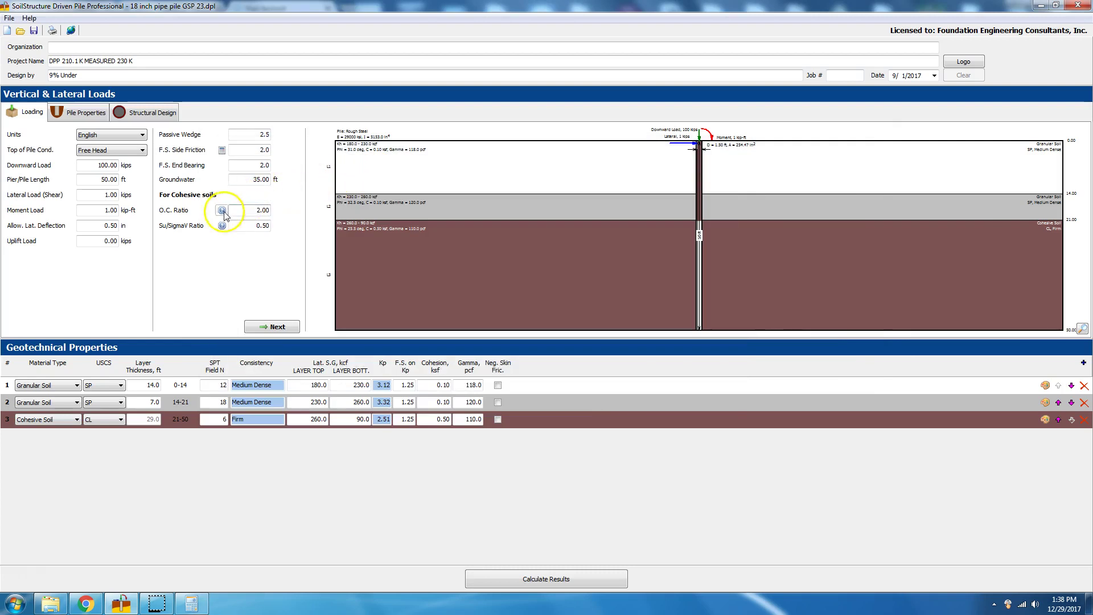
pyautogui.click(222, 210)
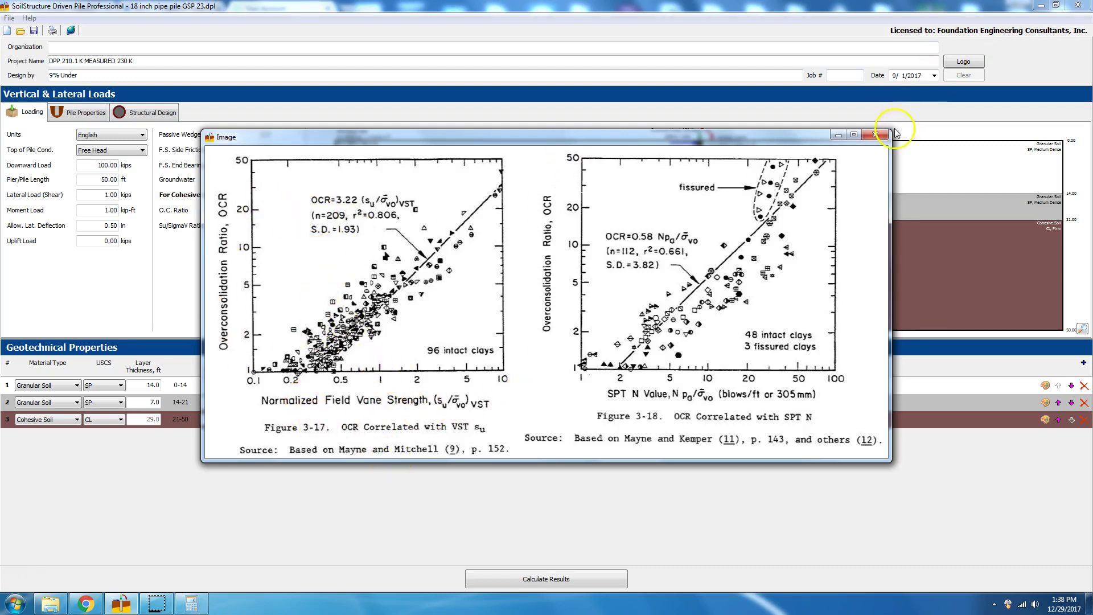
pyautogui.click(876, 136)
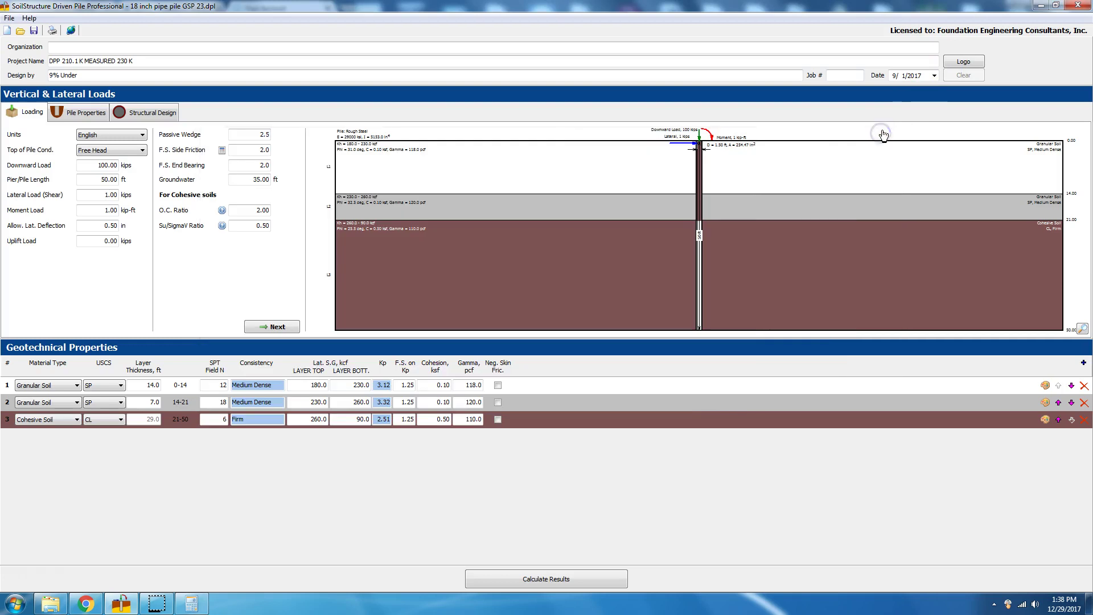
# - Look over the Loading inputs, then return to Pile Properties to check the pile diameter
pyautogui.click(272, 327)
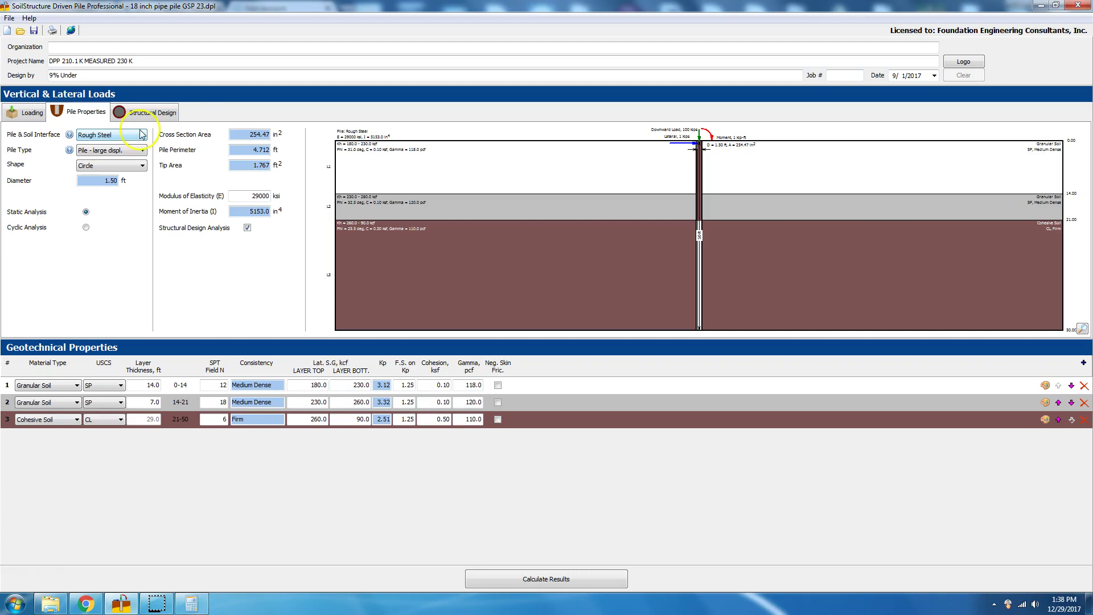
pyautogui.click(27, 112)
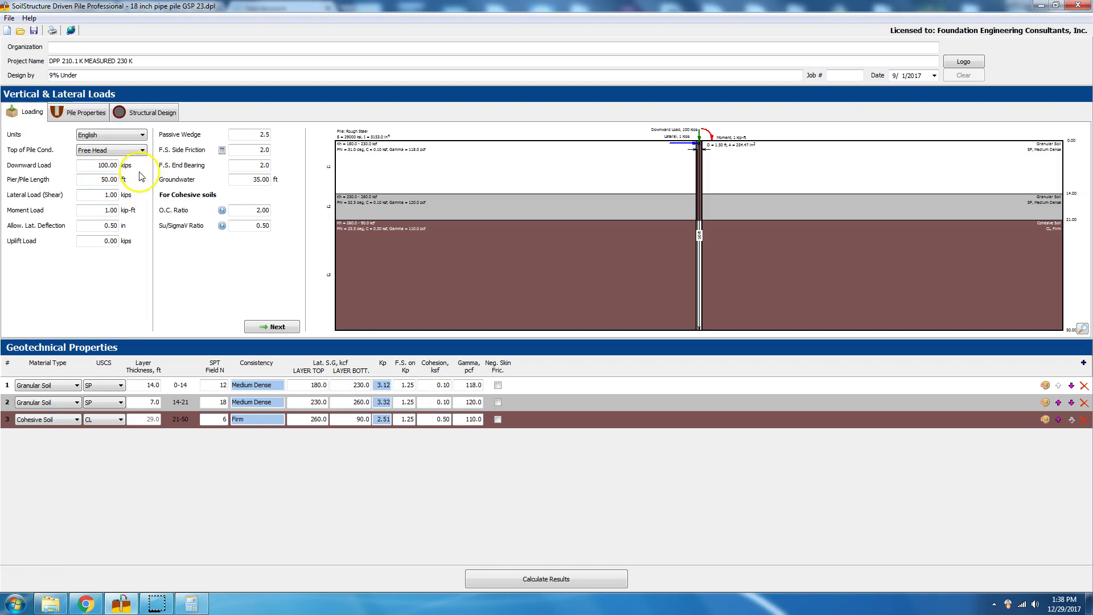
pyautogui.click(83, 112)
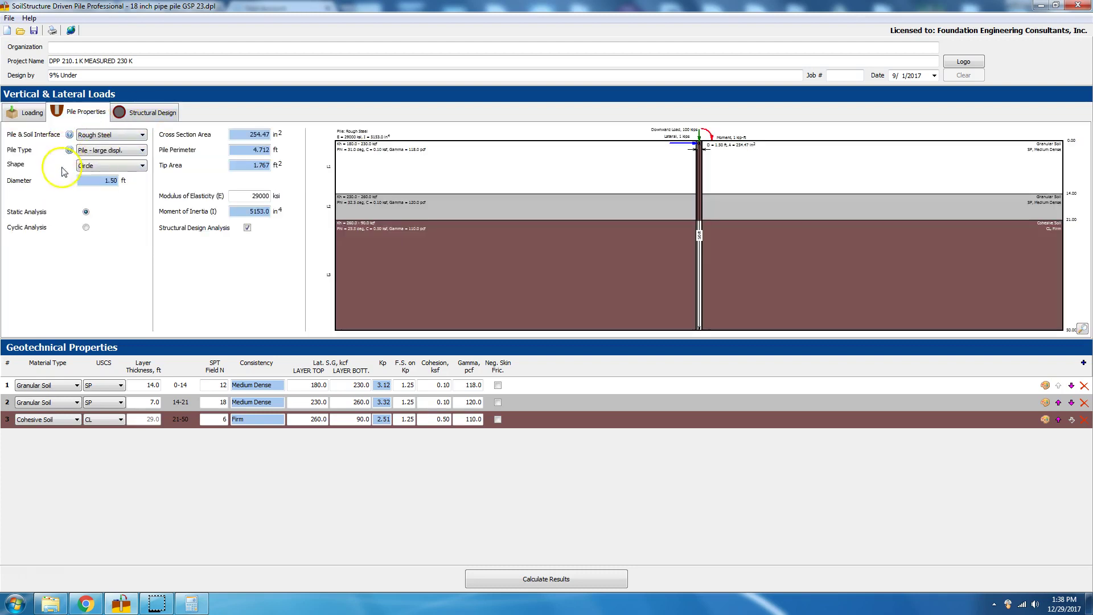
pyautogui.click(103, 181)
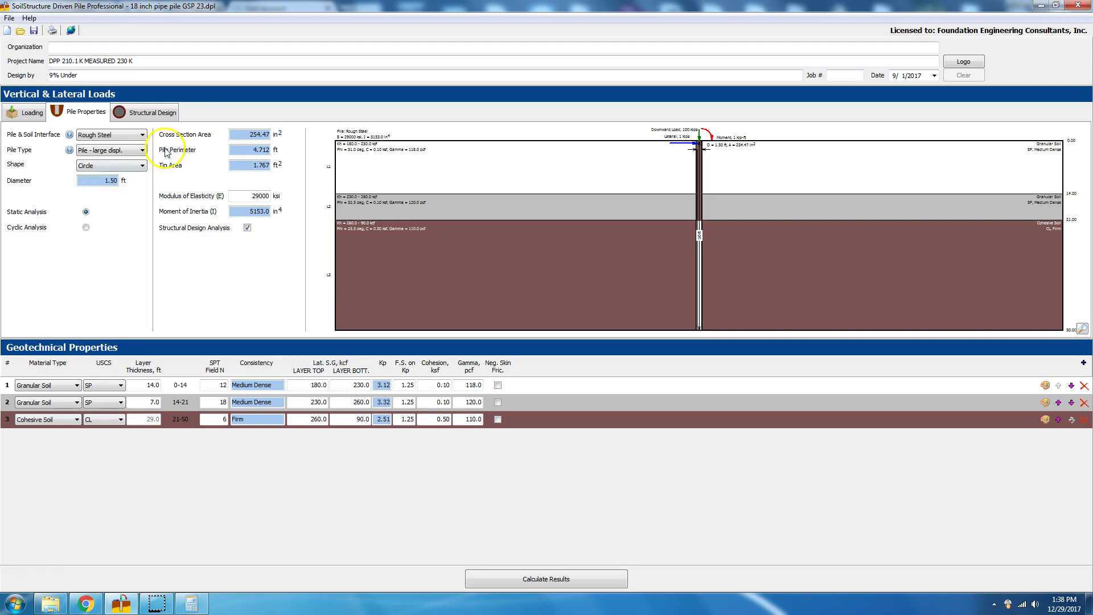
# - Keep the large-displacement pile type and circular pile shape
pyautogui.click(96, 158)
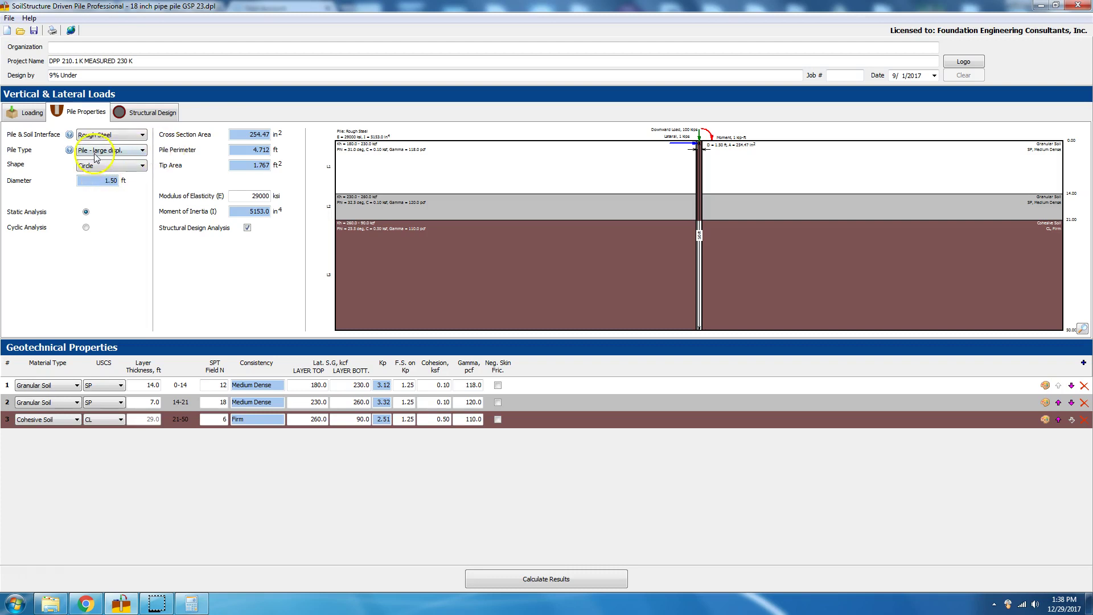
pyautogui.click(142, 151)
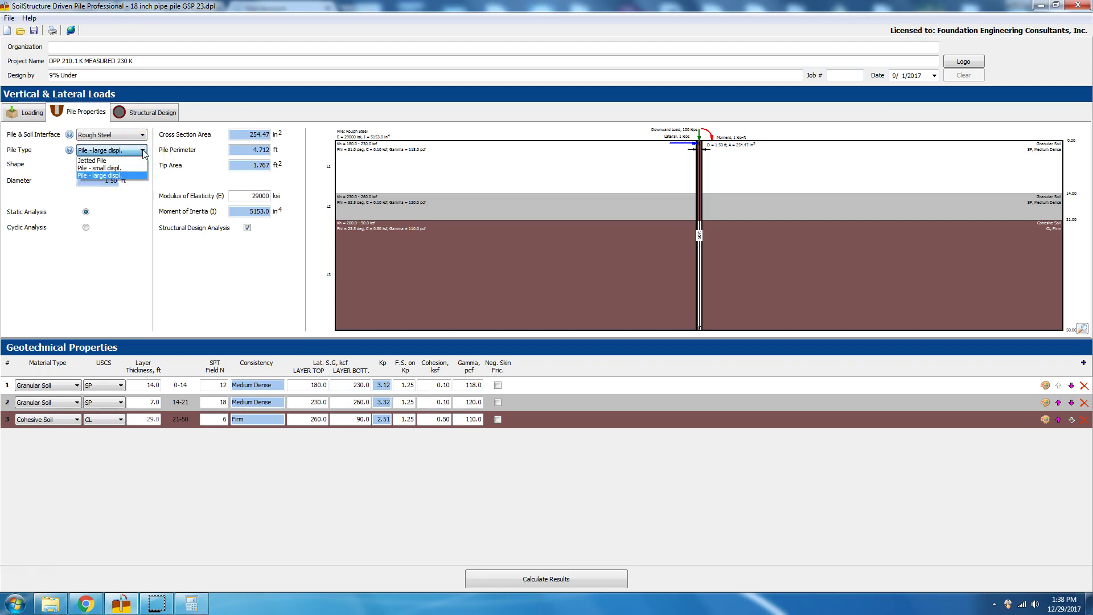
pyautogui.click(144, 153)
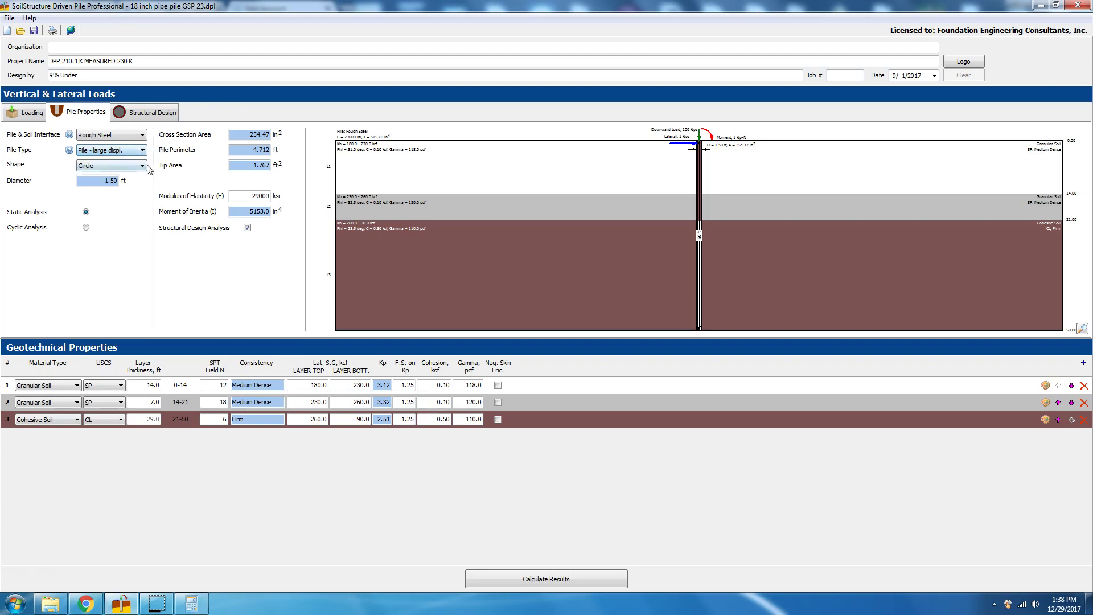
pyautogui.click(143, 165)
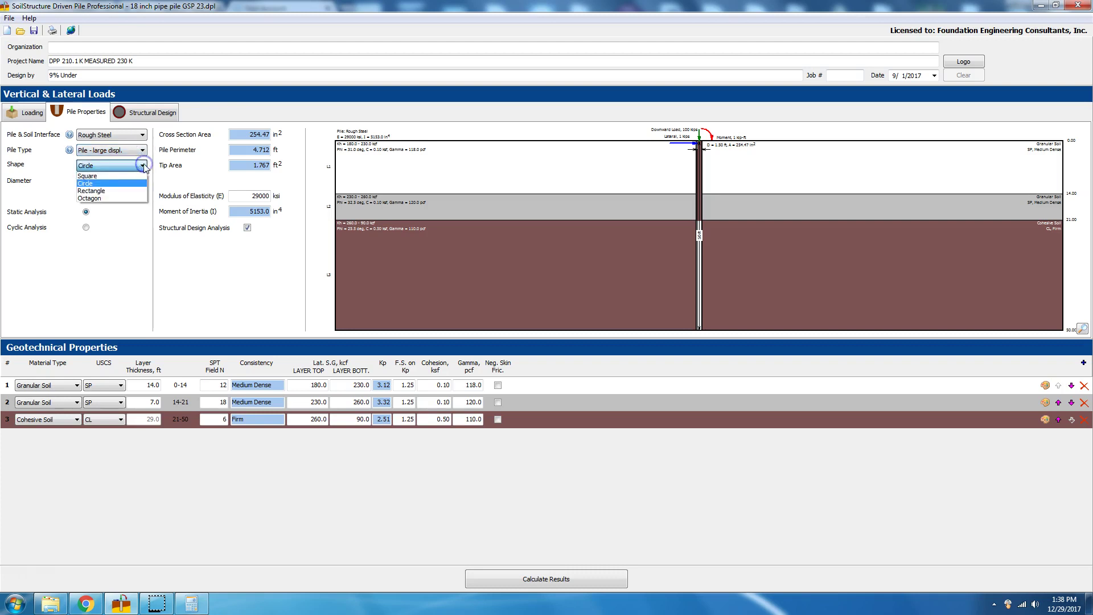
pyautogui.click(97, 184)
# - Try cyclic loading analysis, then switch back to static analysis
pyautogui.click(86, 212)
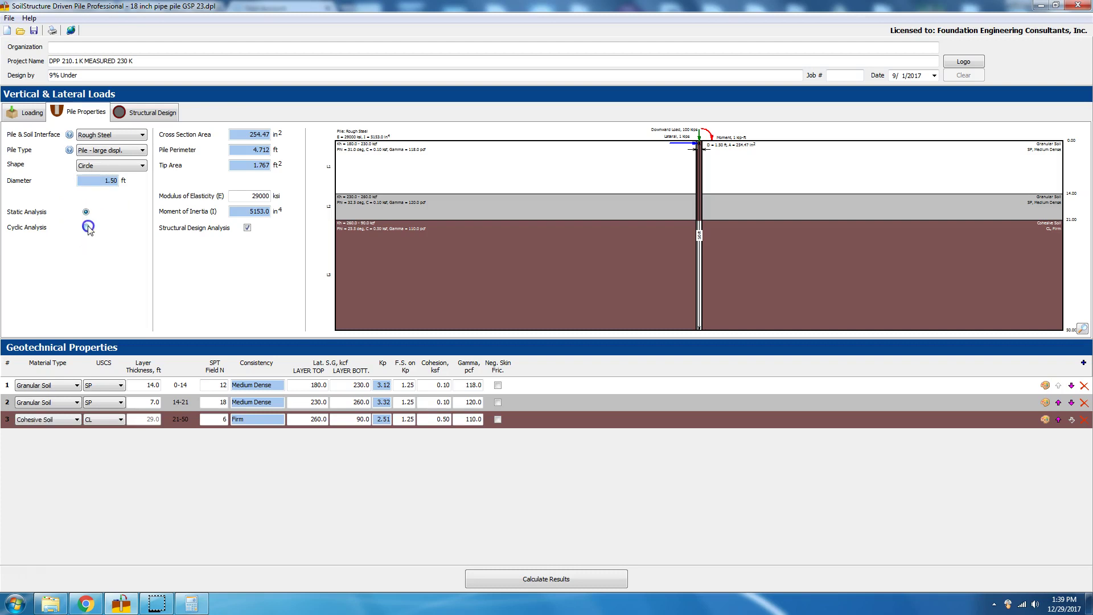
pyautogui.click(87, 227)
pyautogui.click(86, 225)
pyautogui.click(87, 212)
pyautogui.click(86, 211)
# - Turn off Structural Design Analysis for the 1.50 ft steel pile
pyautogui.click(277, 220)
pyautogui.click(283, 166)
pyautogui.click(247, 229)
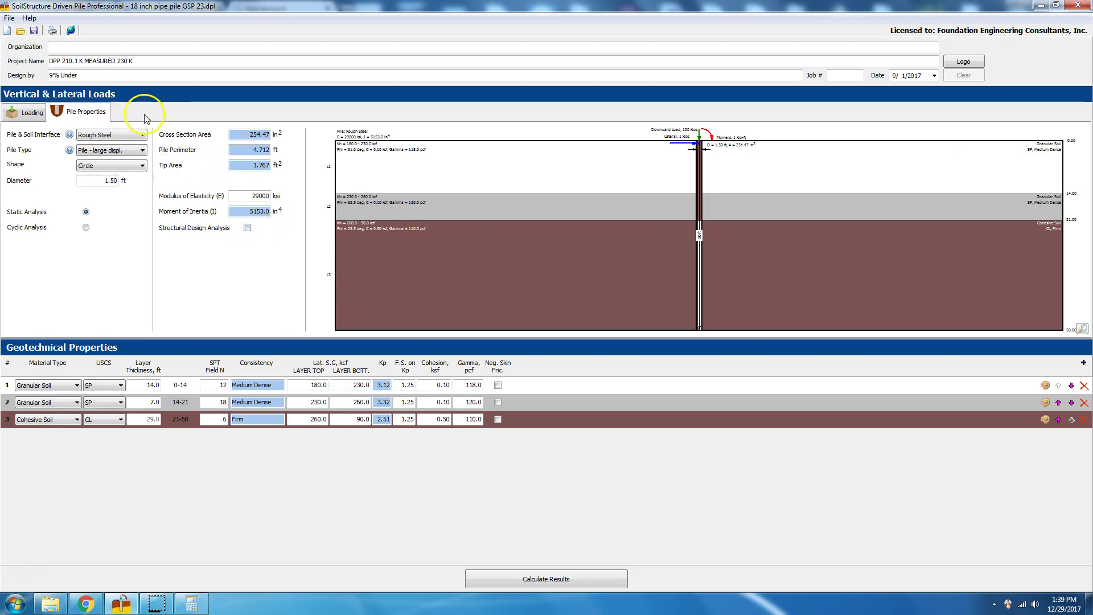
# - Re-enable Structural Design Analysis, keep North American shapes for HSS18X.375, and view its enlarged cross-section
pyautogui.click(247, 228)
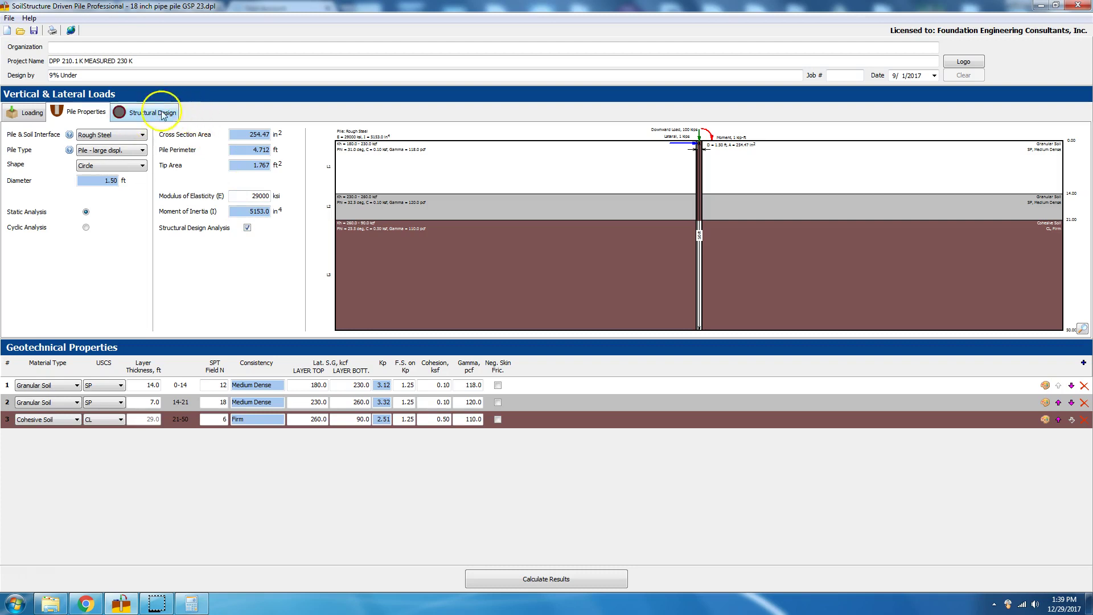
pyautogui.click(143, 112)
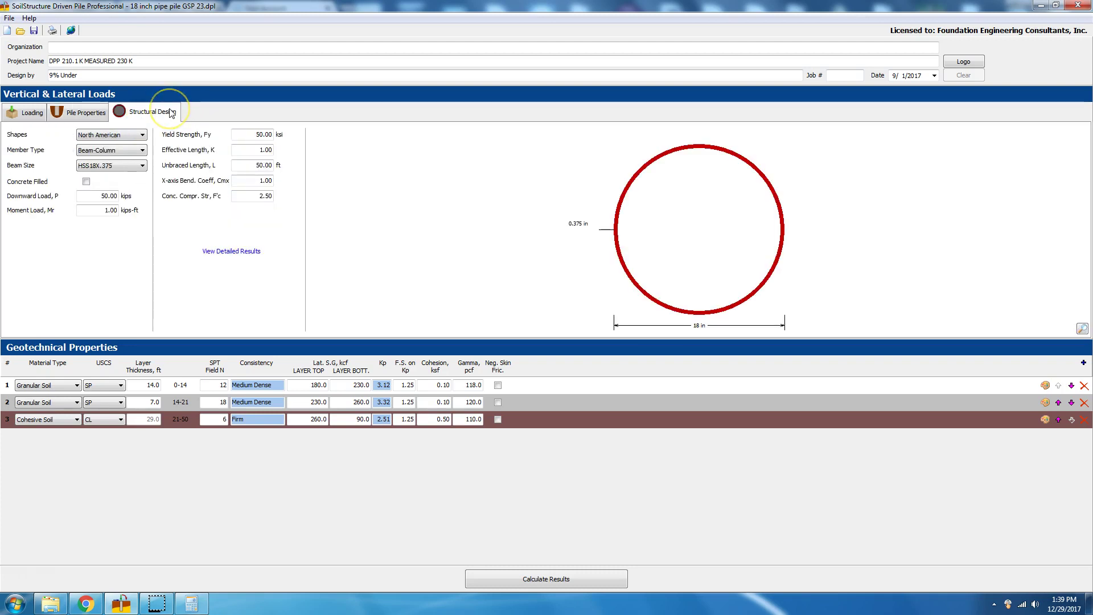
pyautogui.click(143, 135)
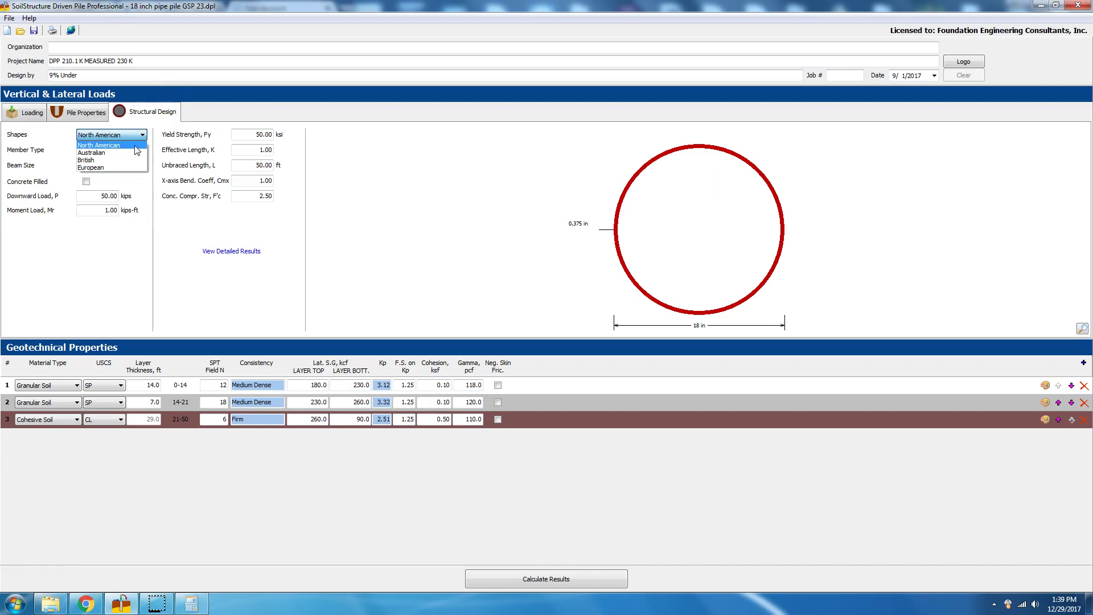
pyautogui.click(135, 146)
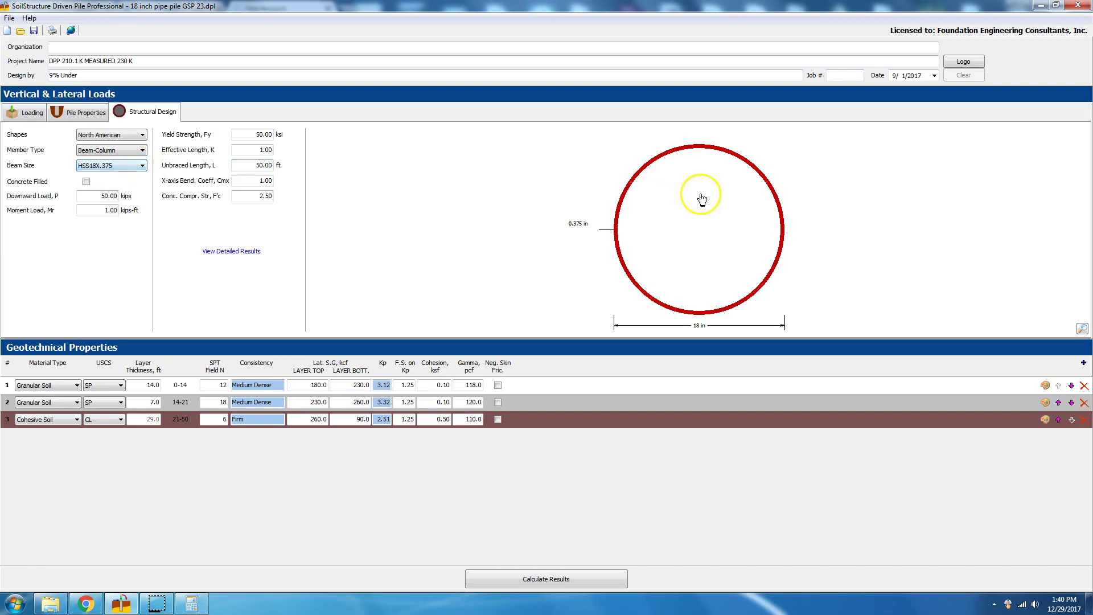
pyautogui.click(678, 237)
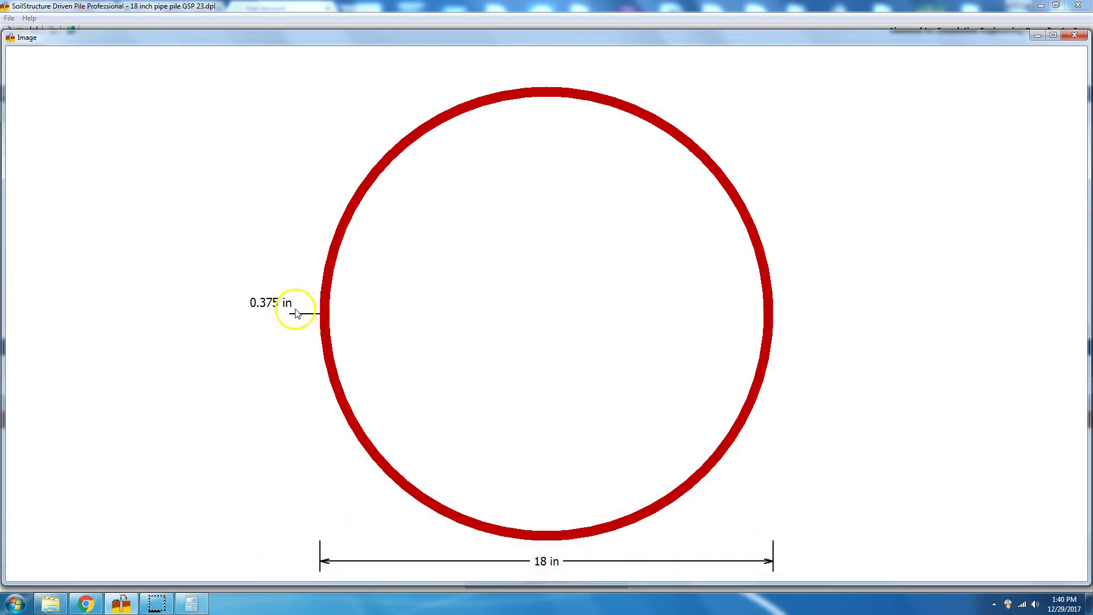
pyautogui.click(1078, 38)
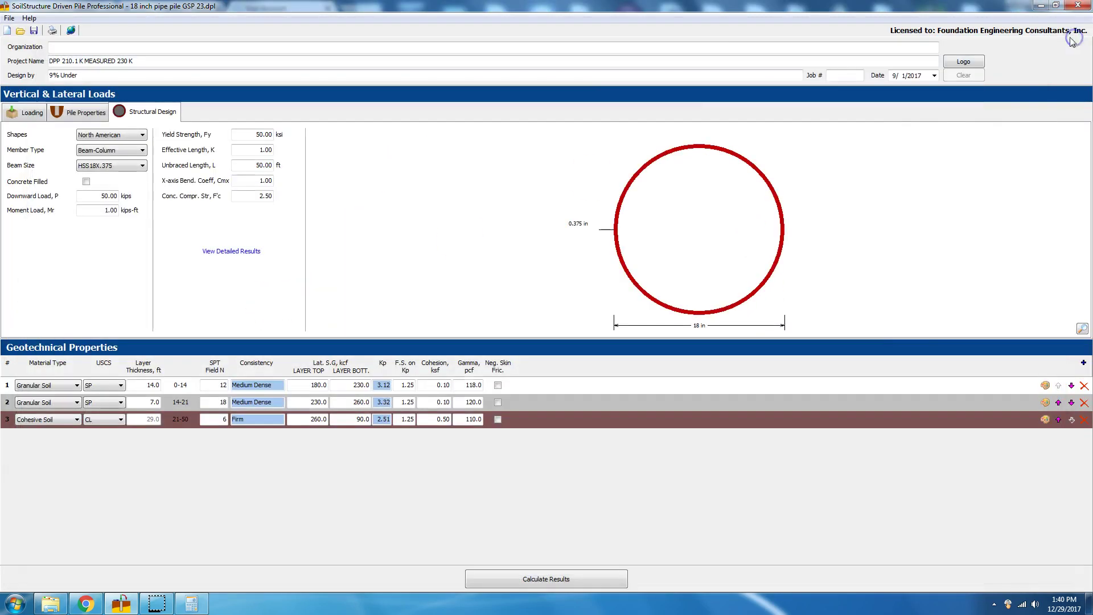
pyautogui.click(243, 149)
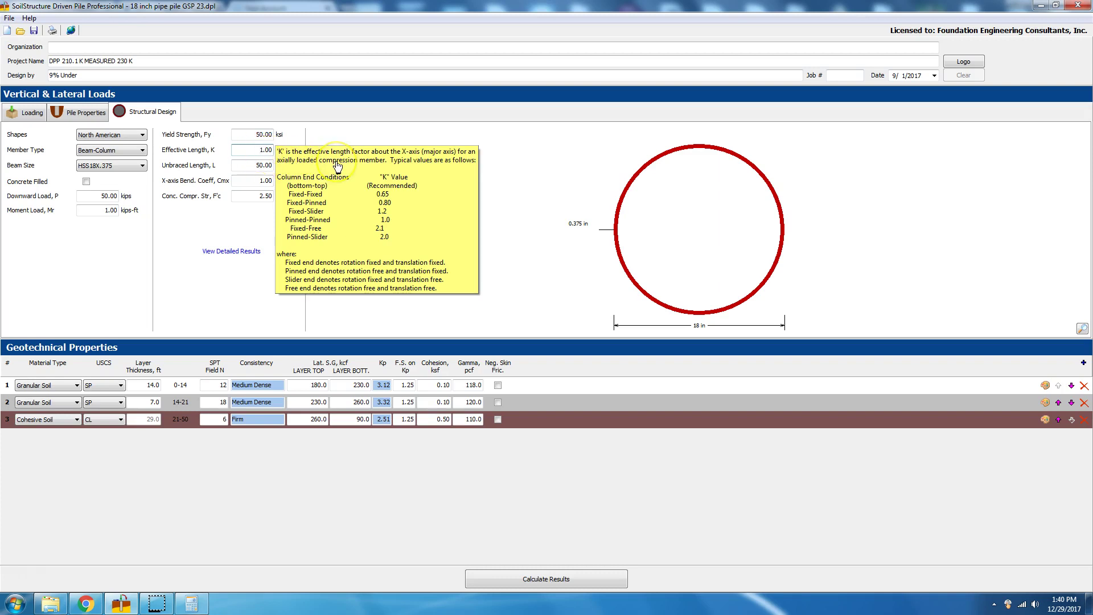
pyautogui.click(334, 230)
pyautogui.click(241, 164)
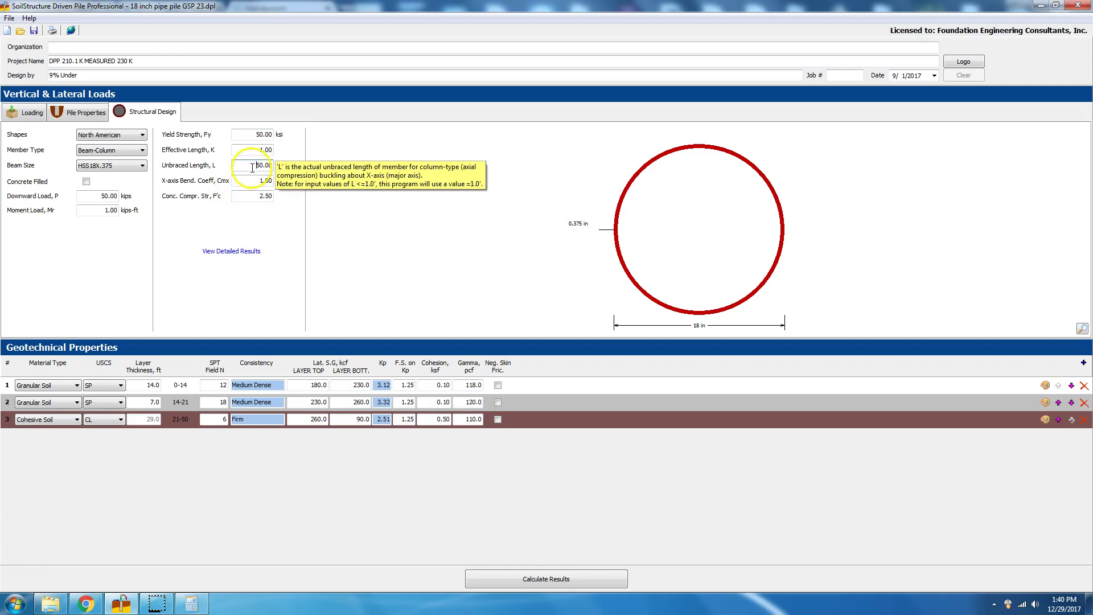
pyautogui.click(251, 181)
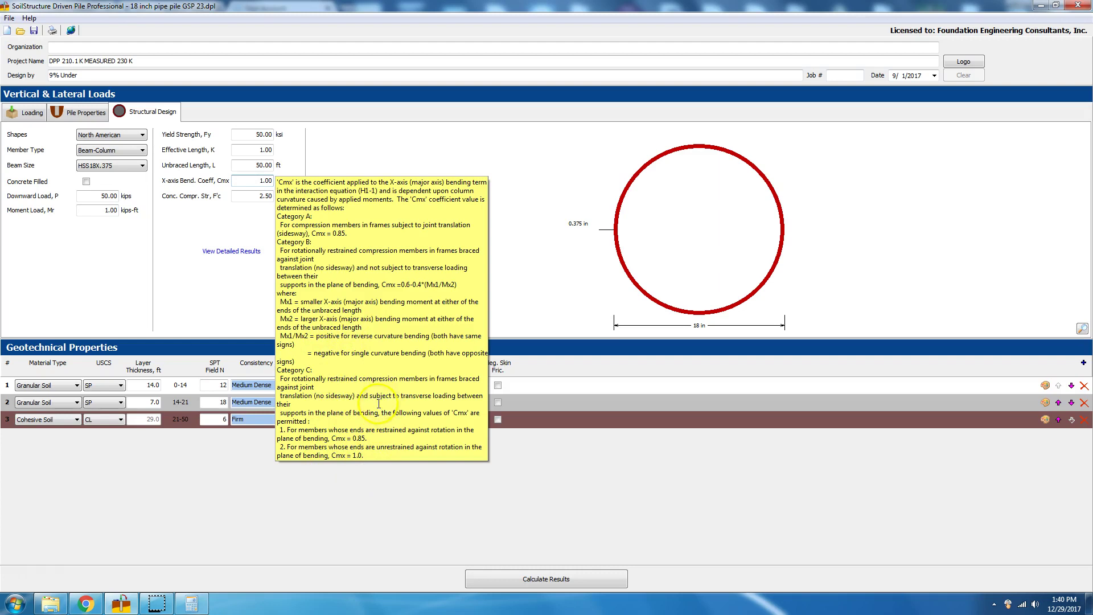
pyautogui.click(243, 196)
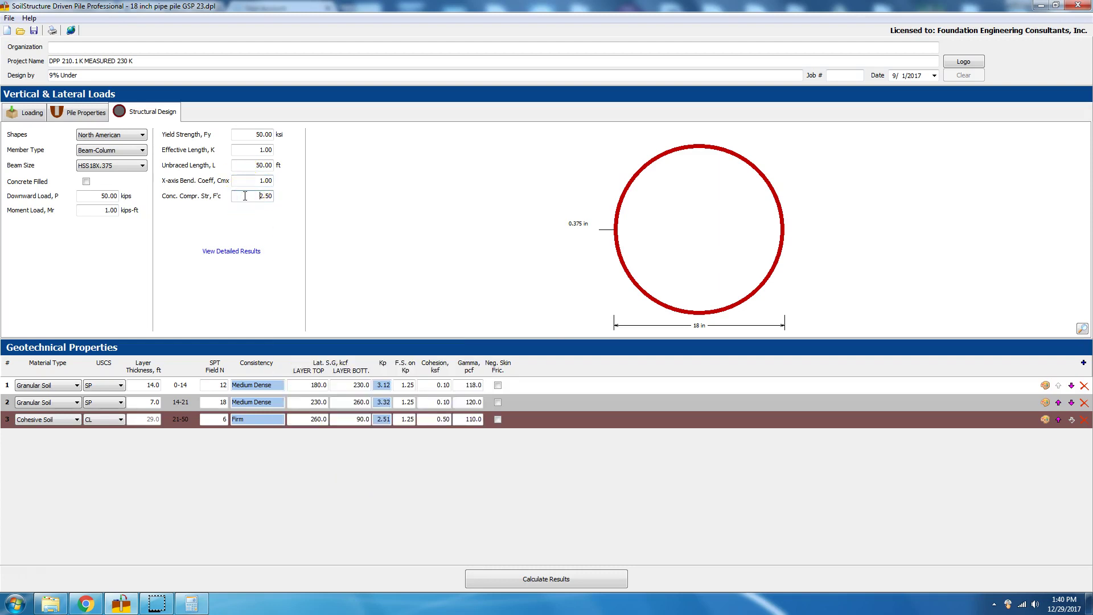
pyautogui.click(250, 195)
pyautogui.click(86, 182)
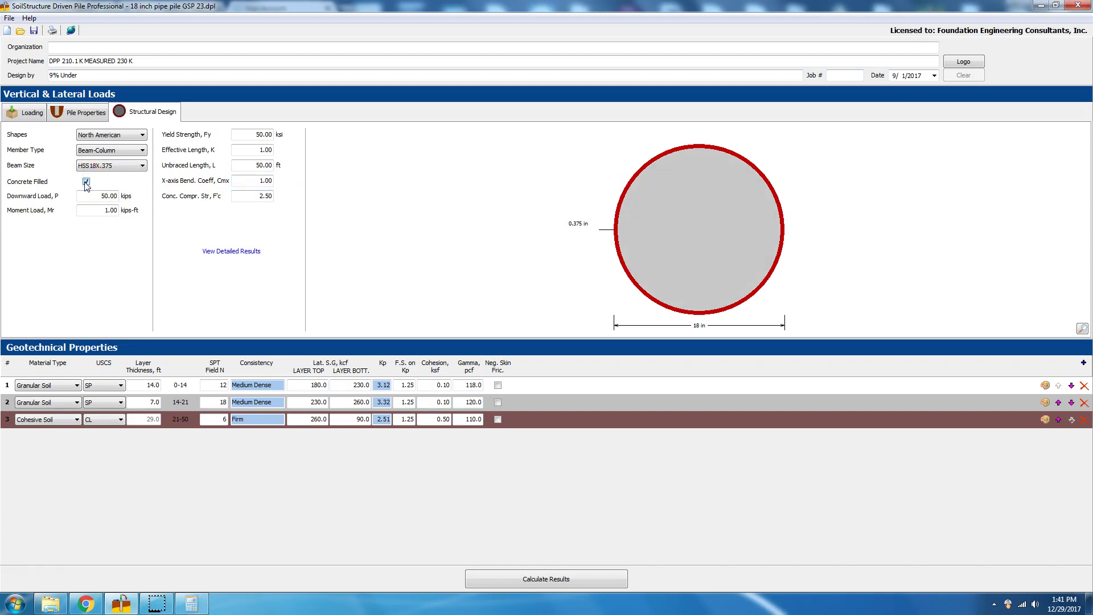
pyautogui.click(634, 223)
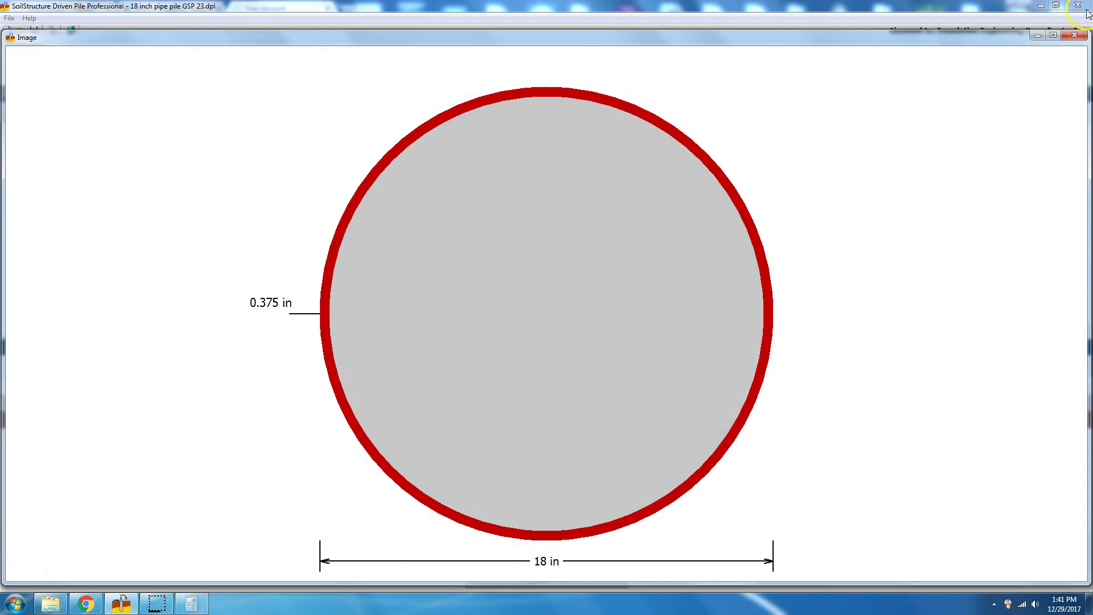
pyautogui.click(1072, 35)
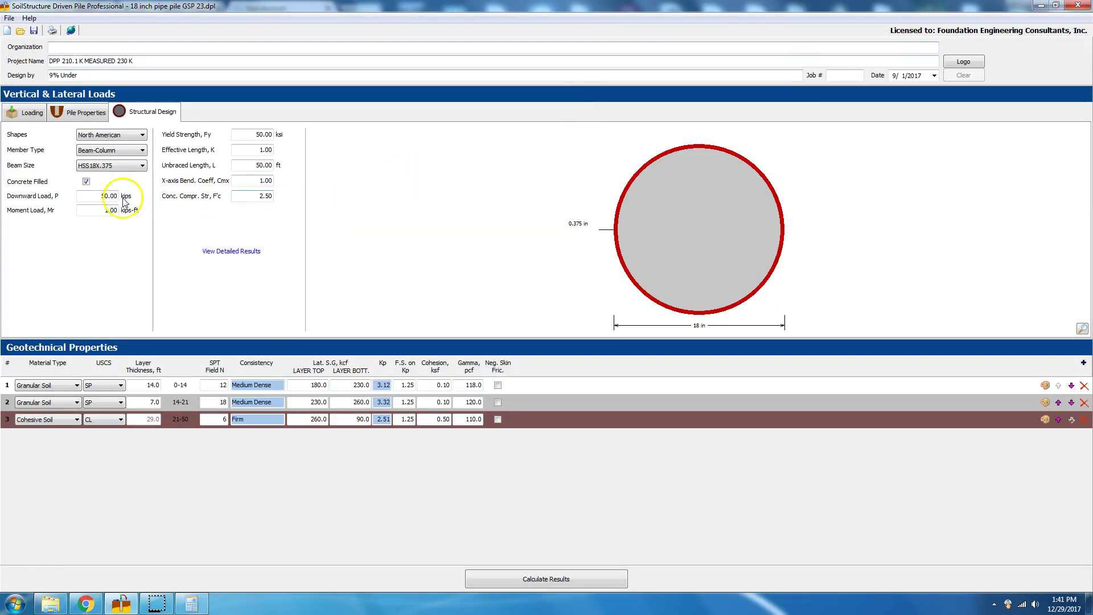
pyautogui.click(86, 182)
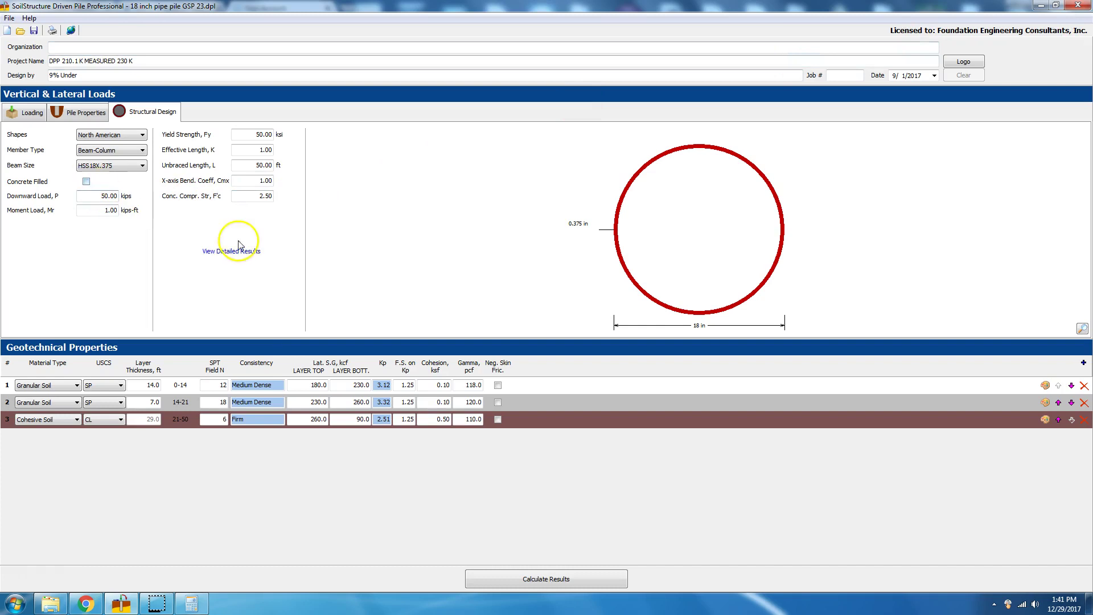
# - Run Calculate Results without saving, yielding 210.1 kips vertical and 105.1 kips uplift capacity
pyautogui.click(502, 578)
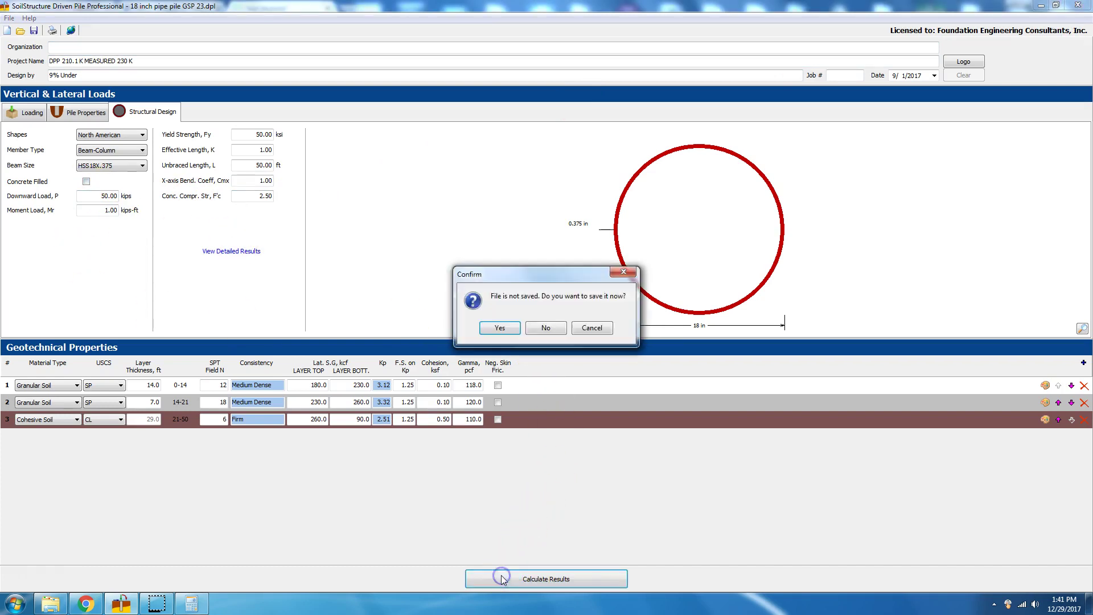
pyautogui.click(553, 329)
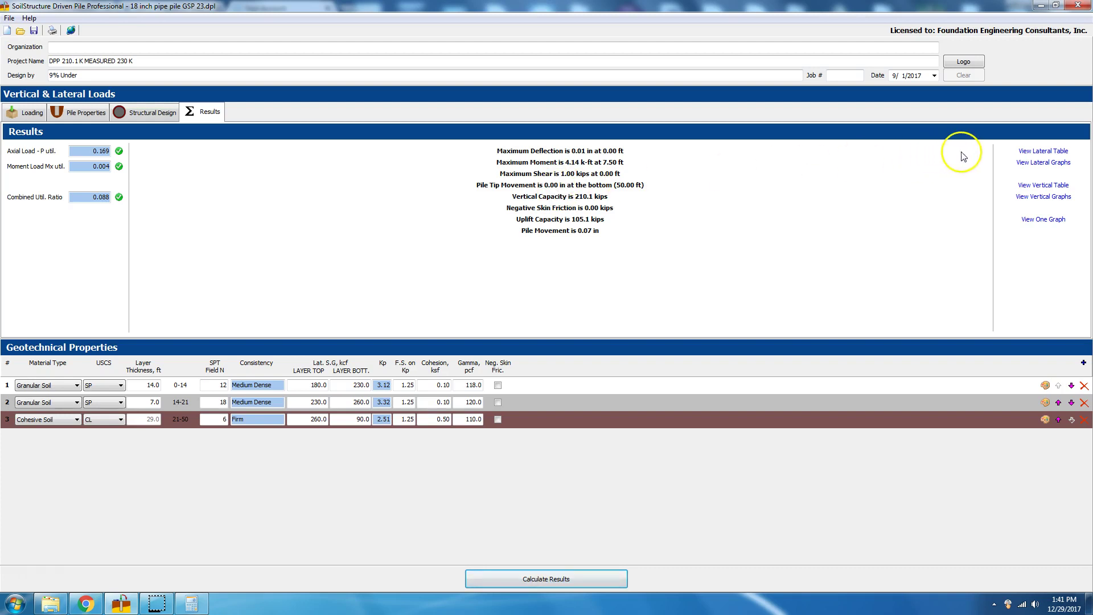
# - Open the lateral pile graphs and read soil pressures at 6.25 ft and 2.5 ft depth
pyautogui.click(1021, 164)
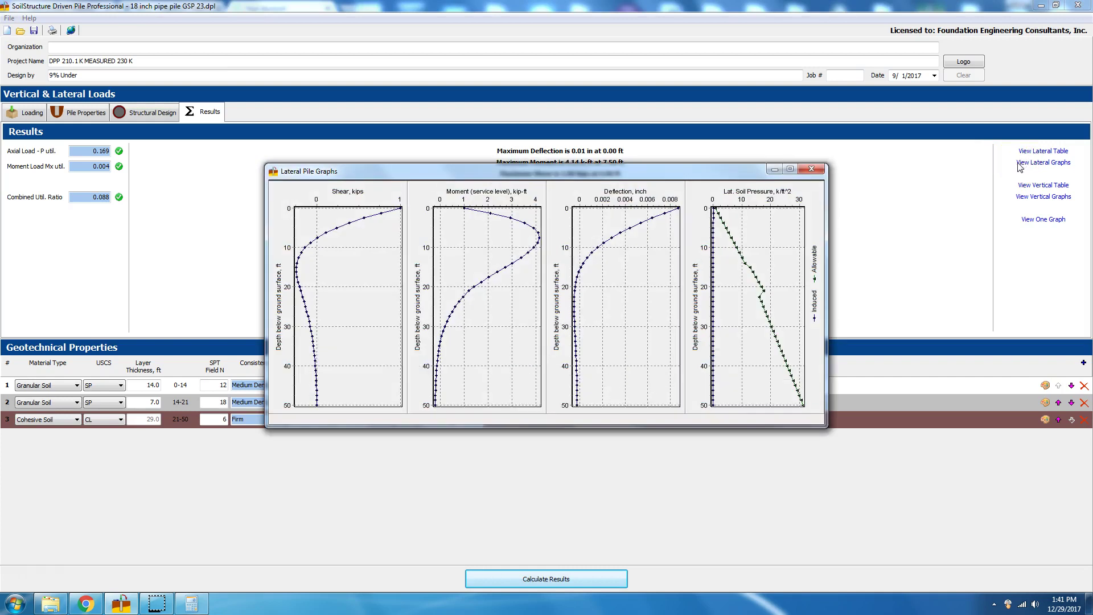
pyautogui.moveTo(743, 175); pyautogui.dragTo(730, 130)
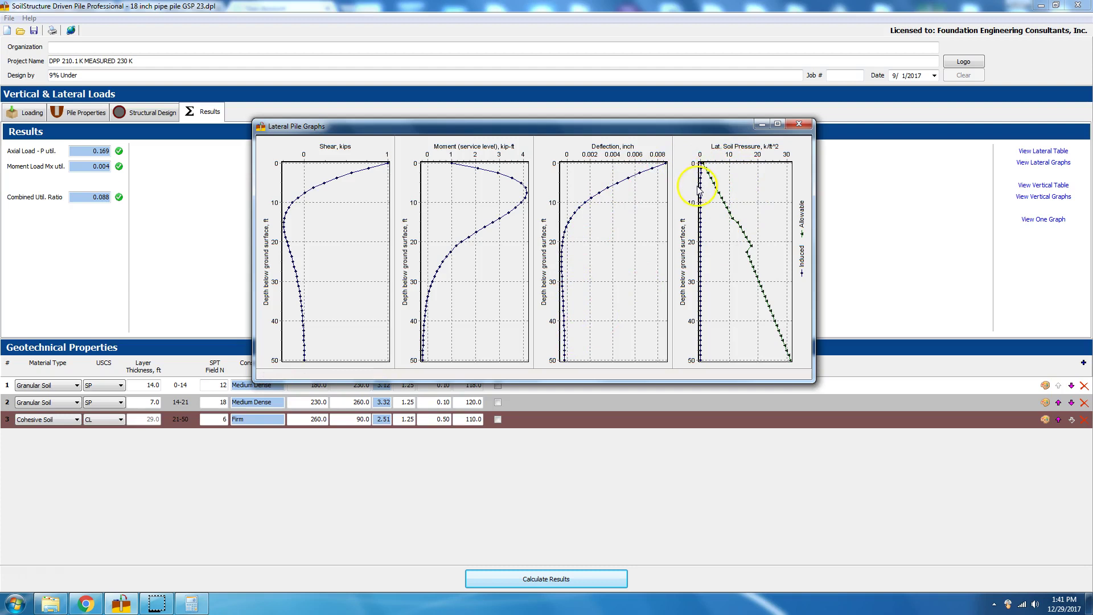
pyautogui.click(715, 192)
pyautogui.moveTo(569, 226)
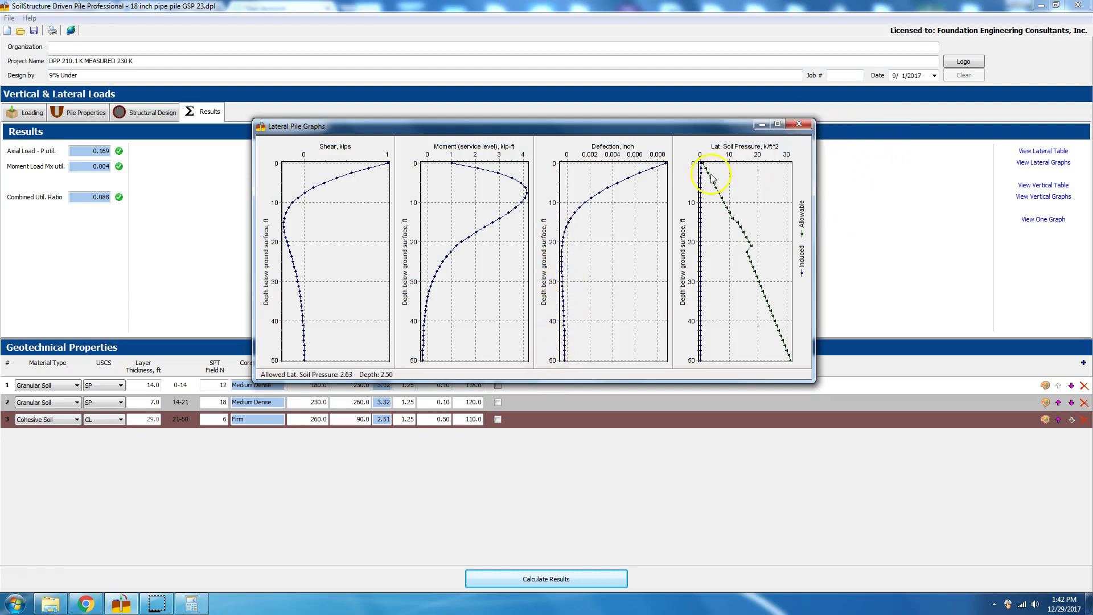
pyautogui.moveTo(704, 173)
pyautogui.click(703, 180)
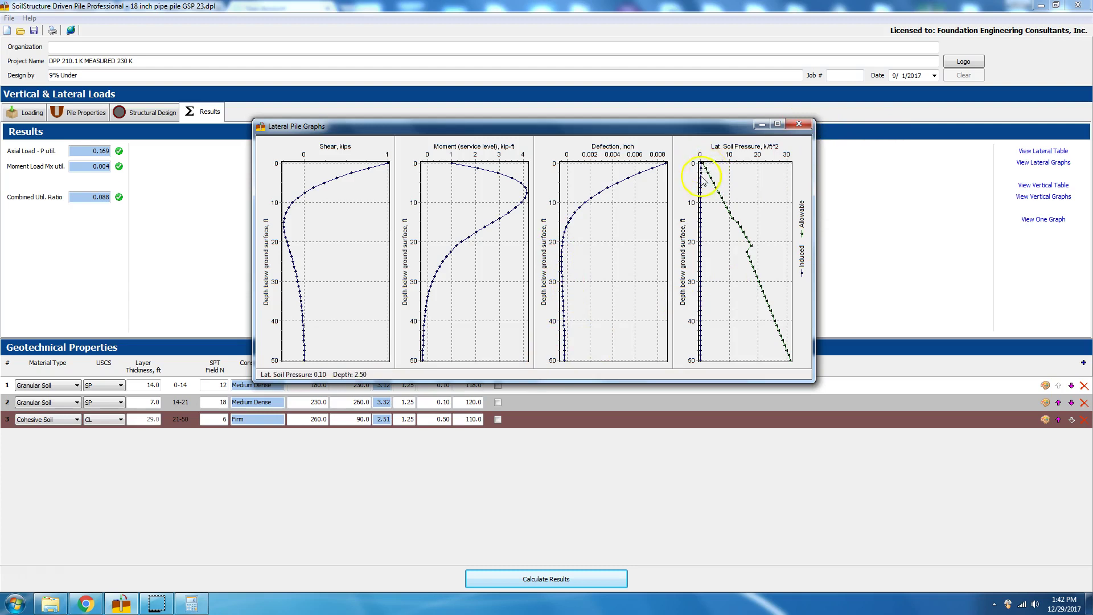
# - Close the lateral graphs, then view and close the single Lateral Soil Pressure graph
pyautogui.click(798, 123)
pyautogui.click(1035, 164)
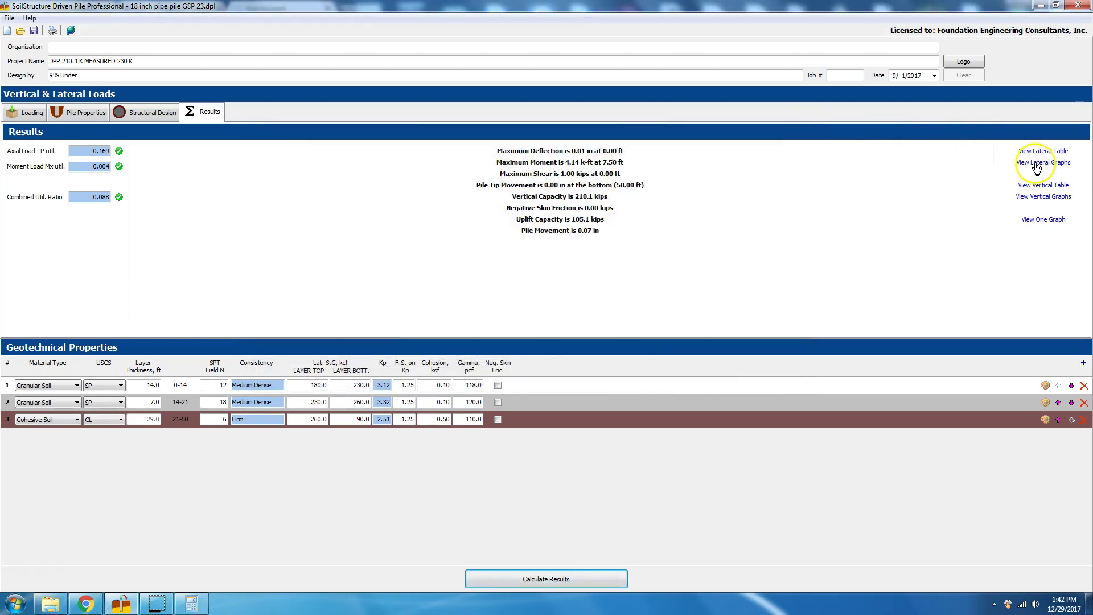
pyautogui.click(1032, 220)
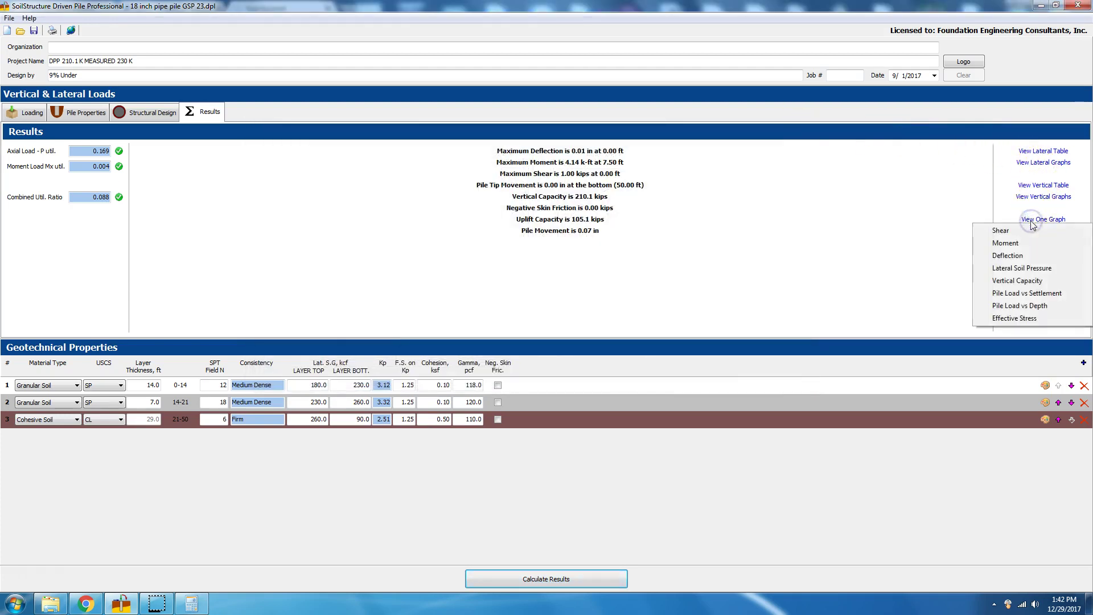
pyautogui.click(1033, 270)
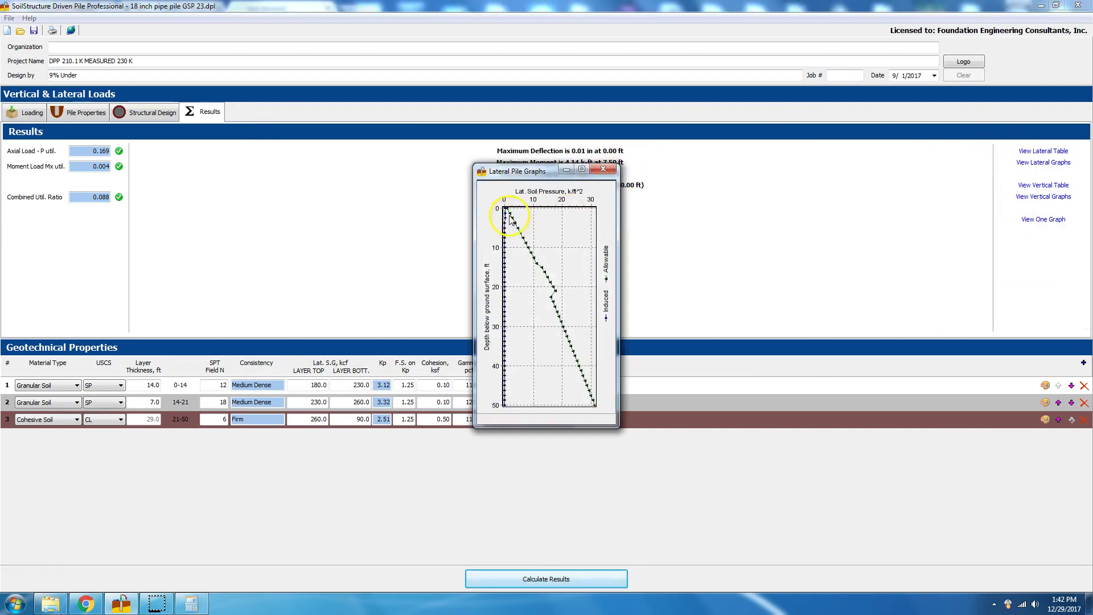
pyautogui.click(602, 170)
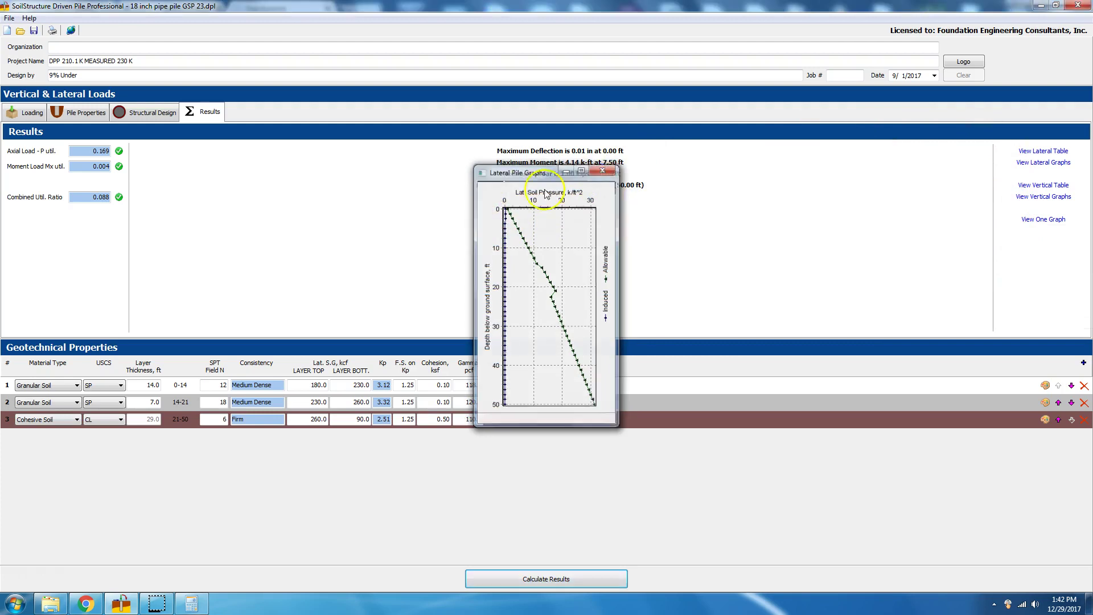
# - Inspect the lateral results table by depth, close it, and select layer 1's Kp and cohesion
pyautogui.click(1052, 152)
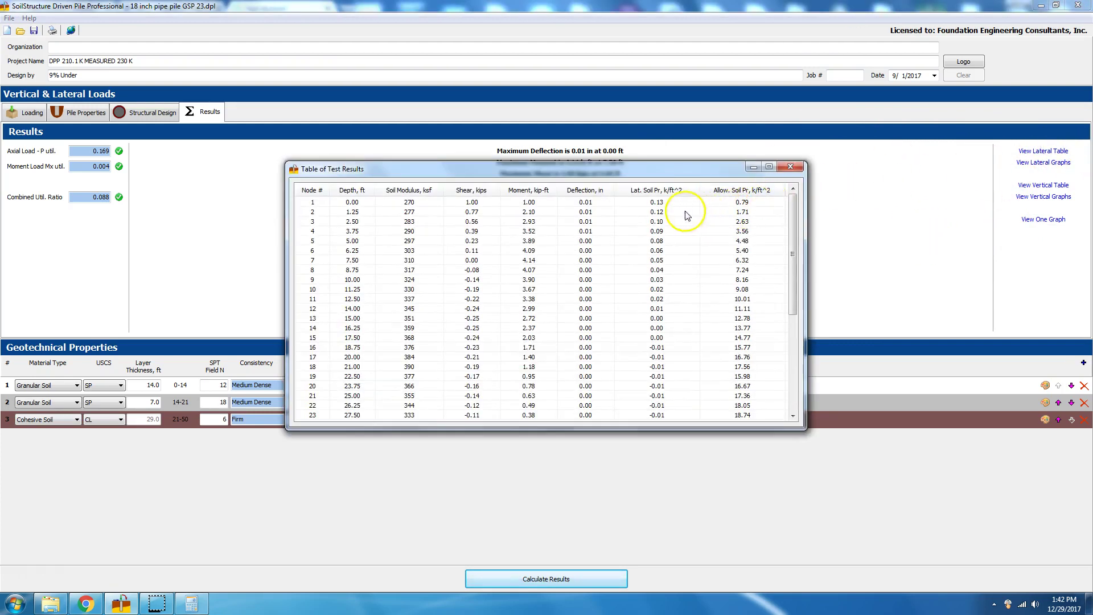
pyautogui.click(666, 203)
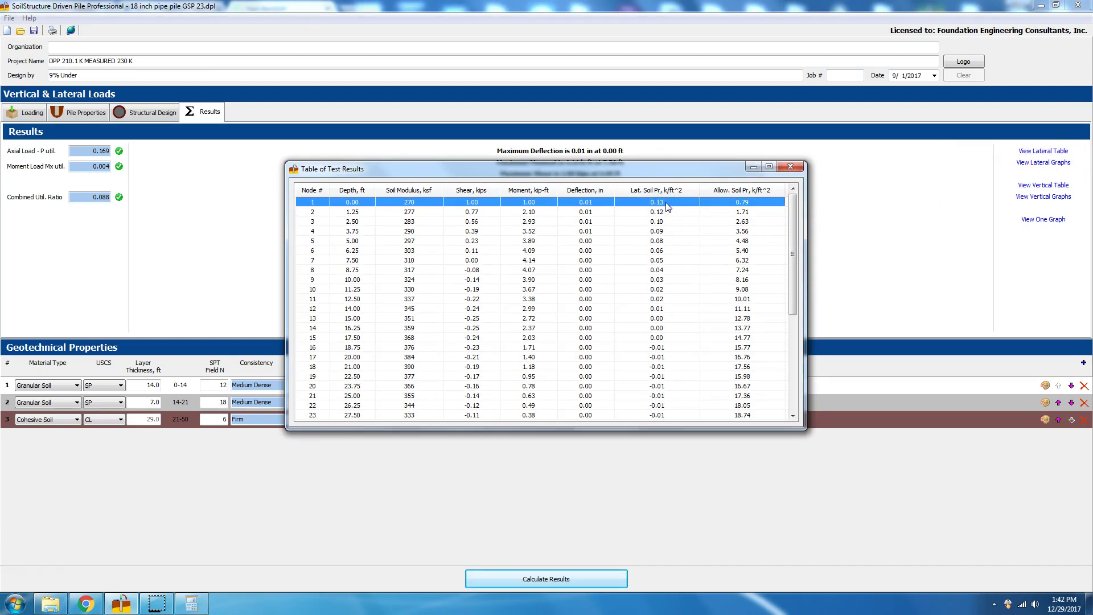
pyautogui.click(672, 208)
pyautogui.click(769, 206)
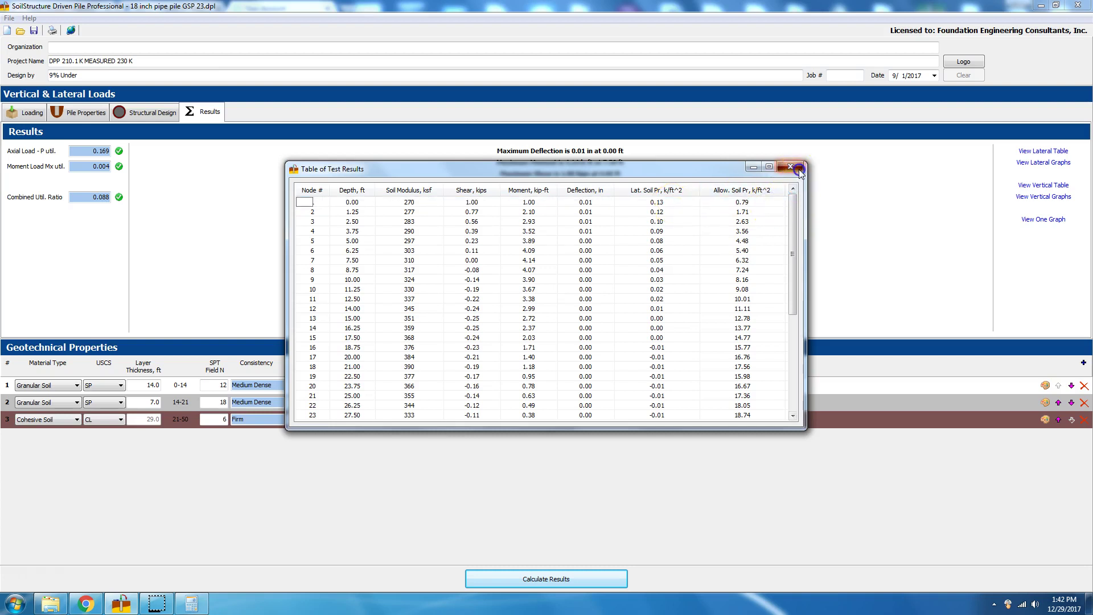
pyautogui.click(764, 203)
pyautogui.click(790, 166)
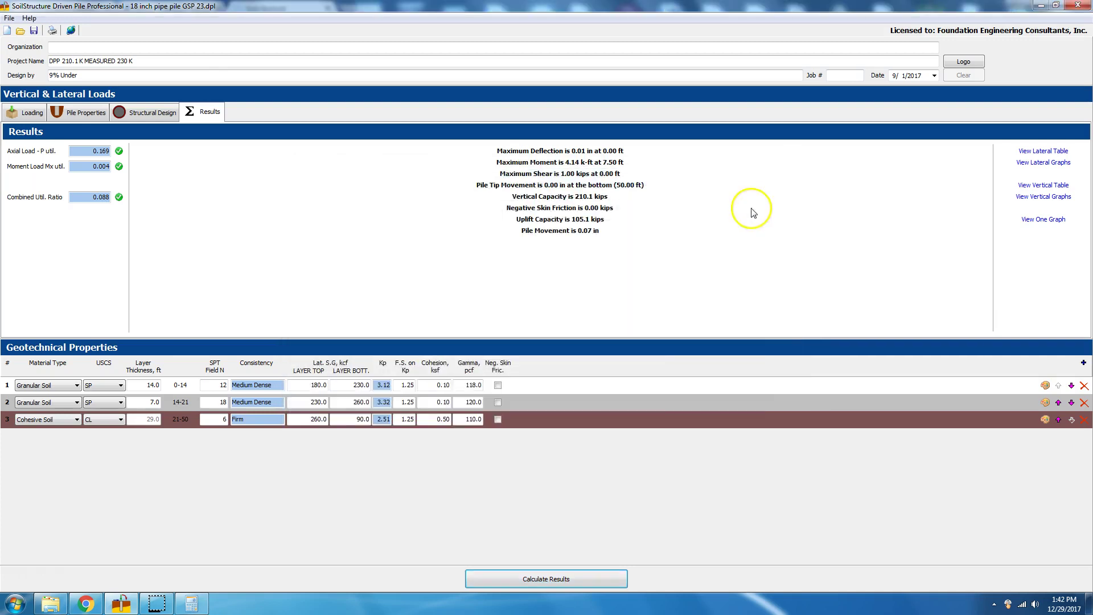
pyautogui.click(377, 385)
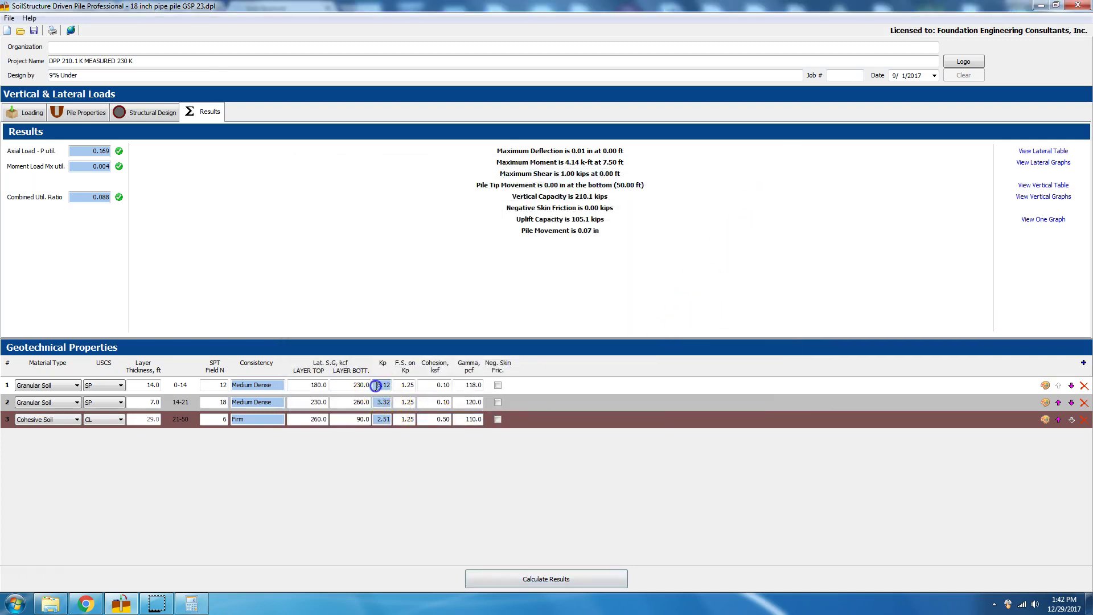
pyautogui.click(436, 385)
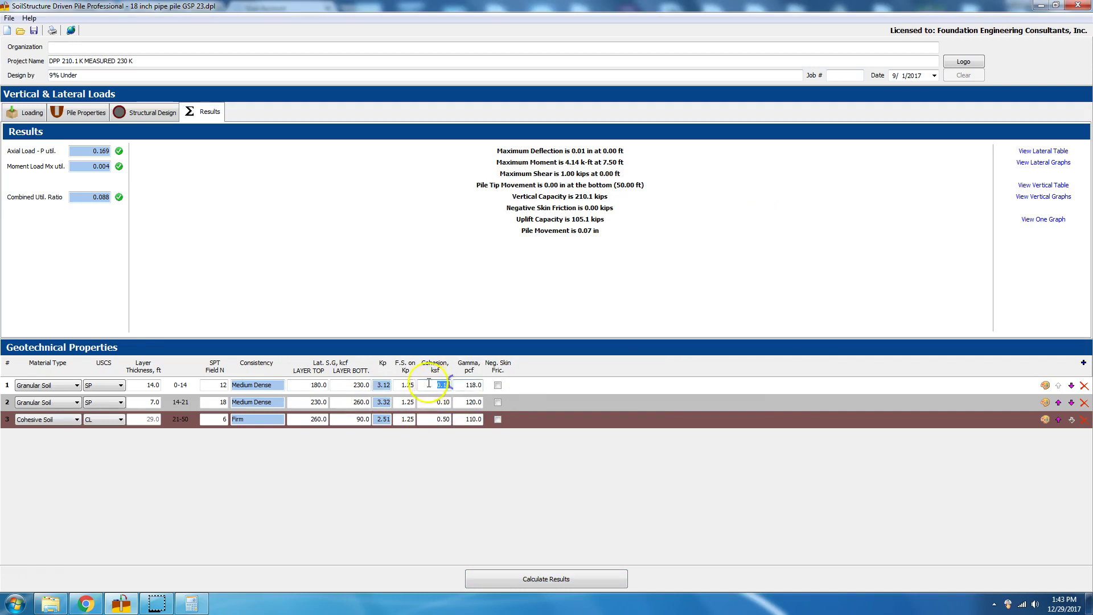
# - Recalculate the results without saving after revisiting layer 1's Kp and cohesion fields
pyautogui.click(381, 386)
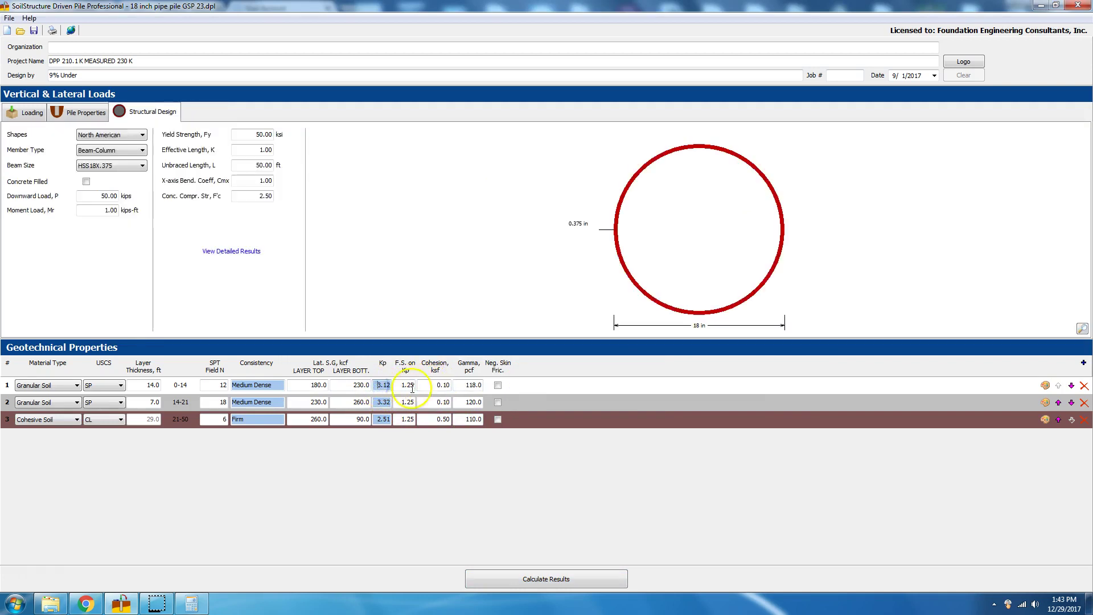
pyautogui.click(432, 385)
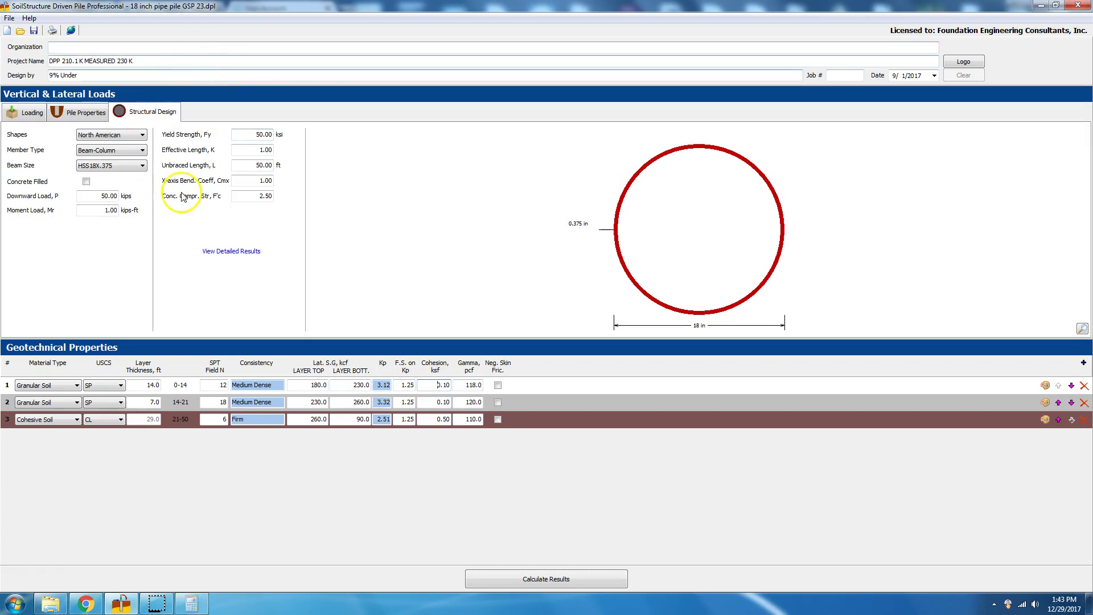
pyautogui.click(560, 576)
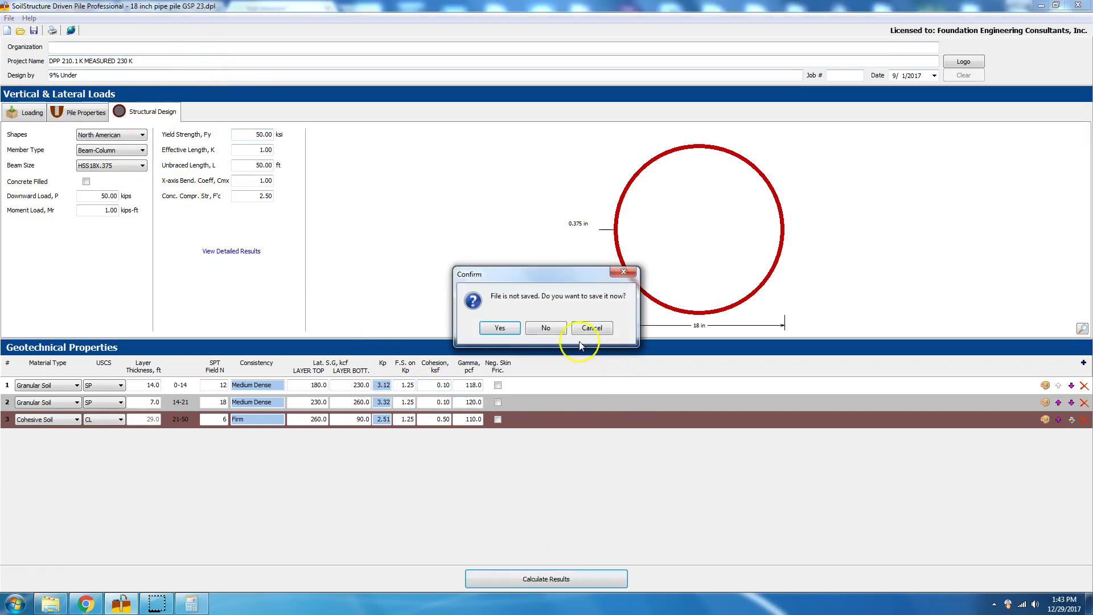
pyautogui.click(545, 328)
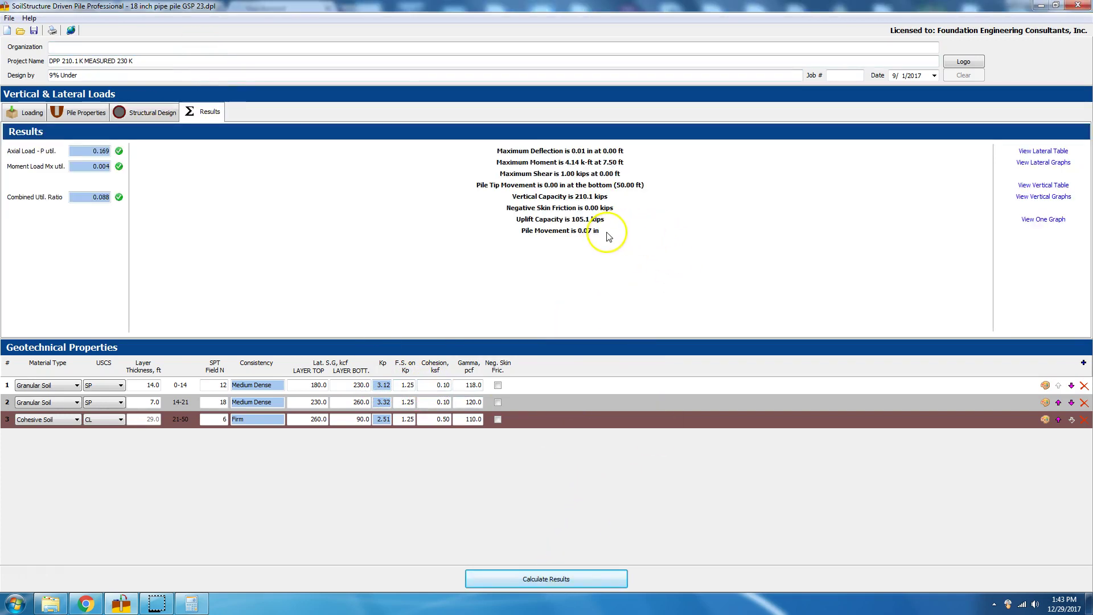
# - Open the vertical pile graphs and trace capacity and pile load from 210.14 to 8.84 kips
pyautogui.click(1046, 198)
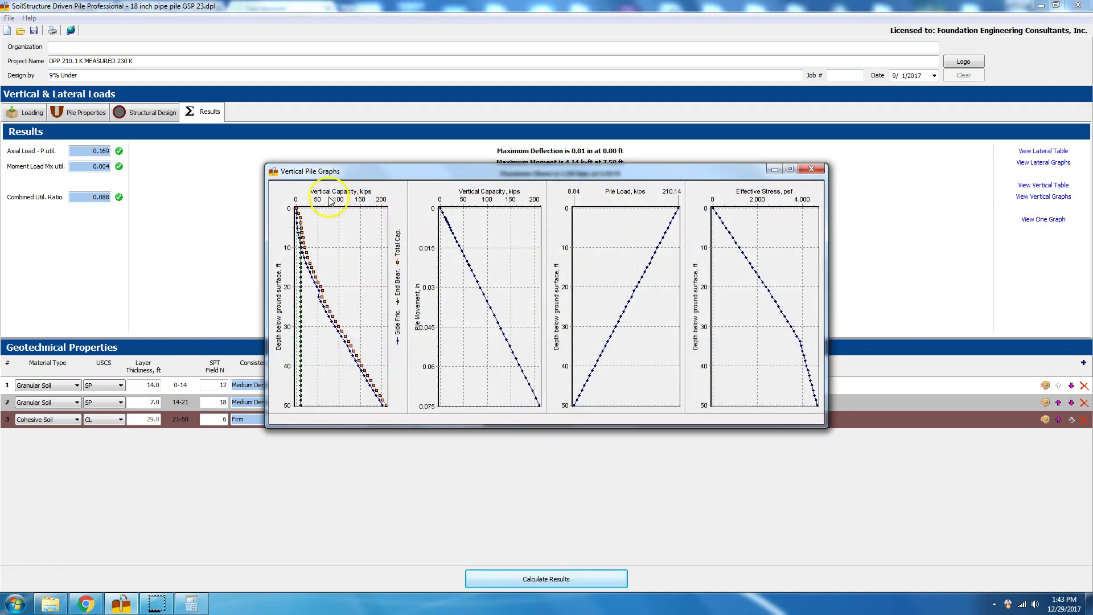
pyautogui.moveTo(330, 228); pyautogui.dragTo(428, 284)
pyautogui.moveTo(536, 403)
pyautogui.click(677, 208)
pyautogui.moveTo(679, 212); pyautogui.dragTo(299, 408)
pyautogui.moveTo(795, 333)
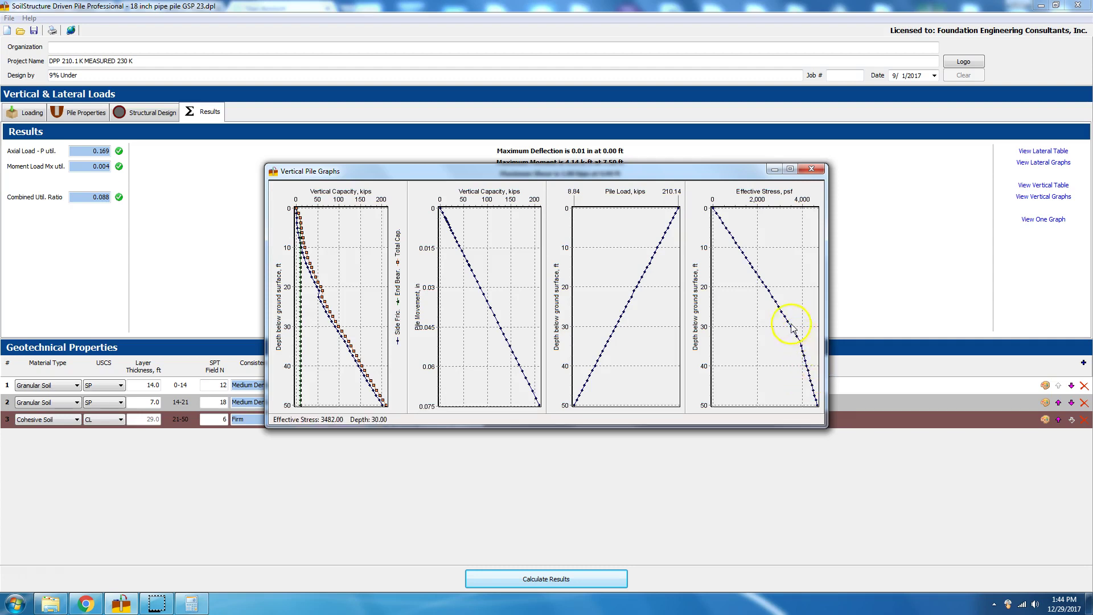
pyautogui.click(822, 173)
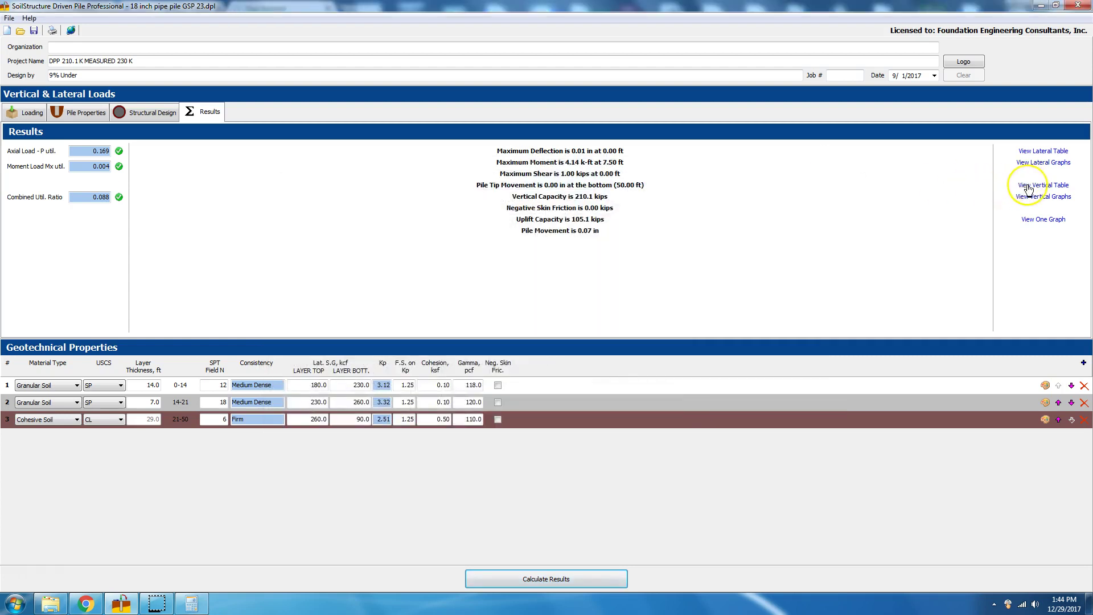
pyautogui.click(1029, 185)
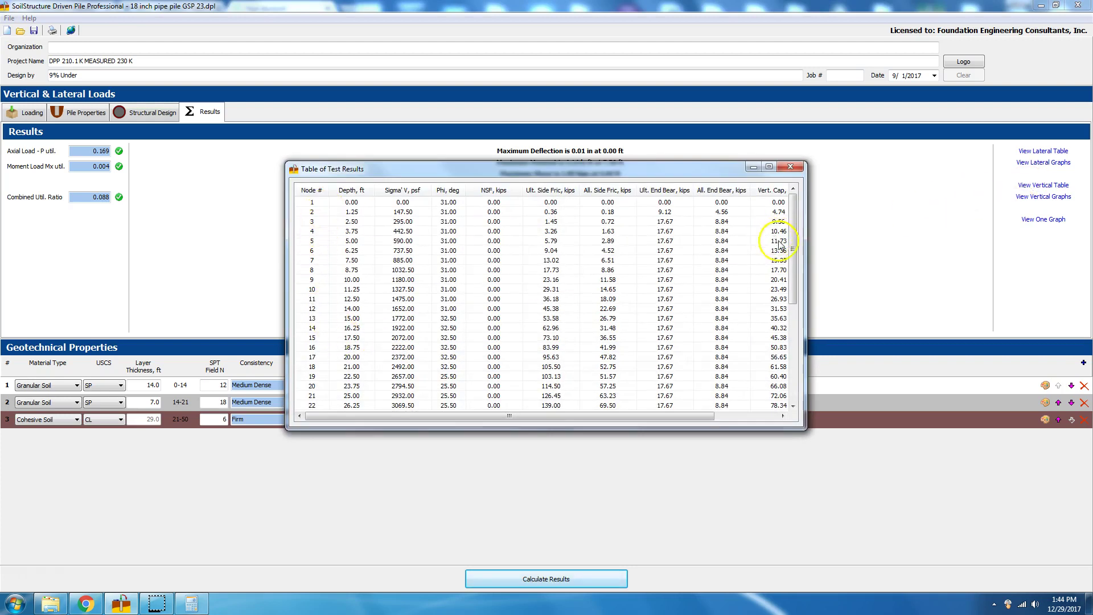
pyautogui.moveTo(792, 249); pyautogui.dragTo(796, 401)
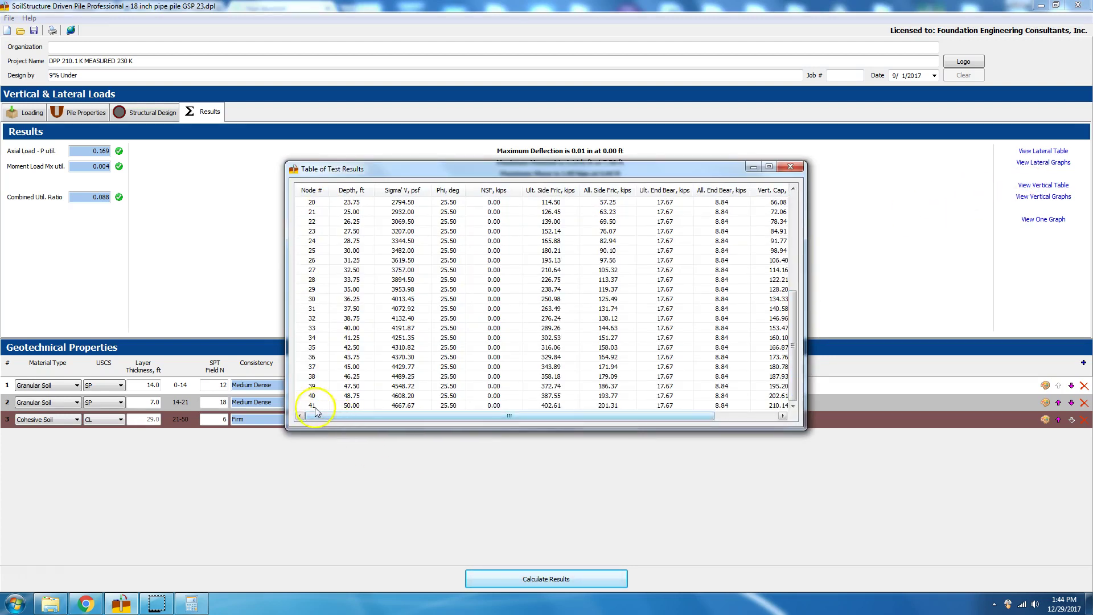
pyautogui.moveTo(793, 290); pyautogui.dragTo(806, 177)
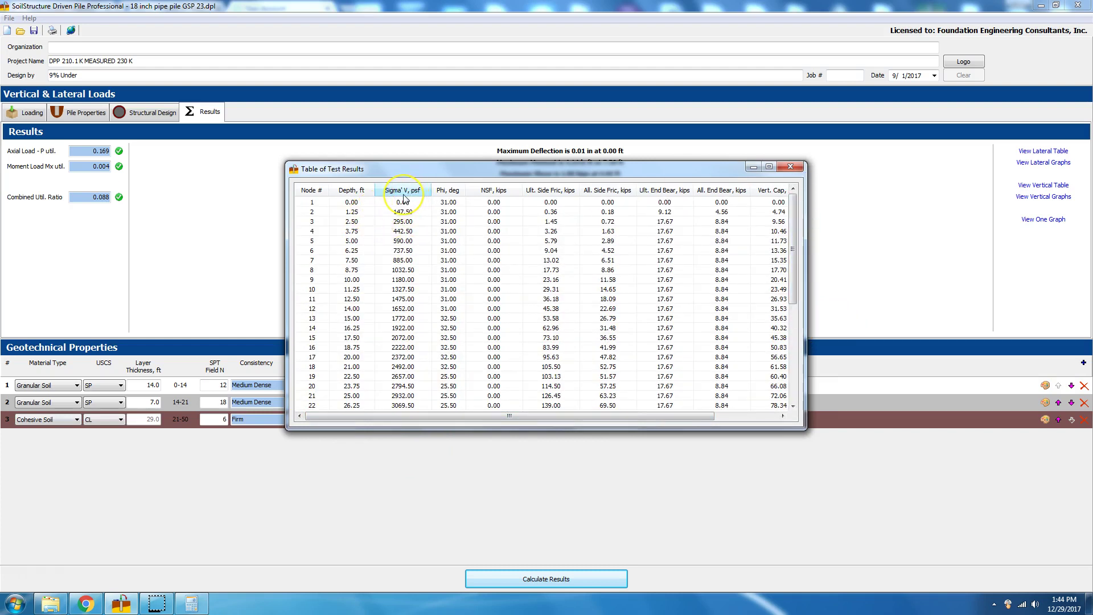
pyautogui.click(458, 206)
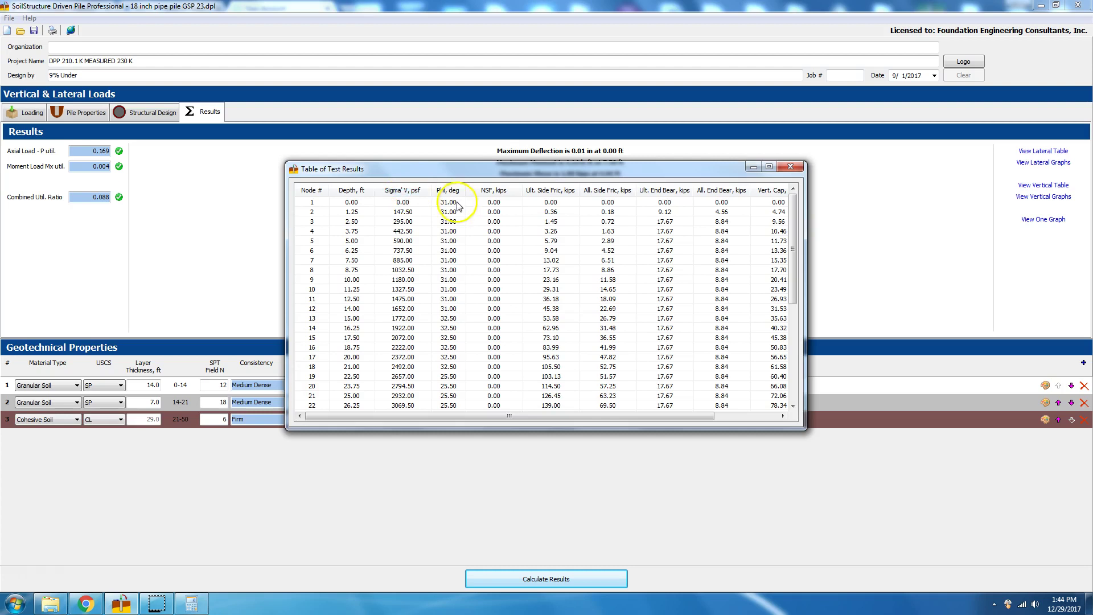
pyautogui.click(510, 190)
pyautogui.moveTo(494, 235); pyautogui.dragTo(494, 338)
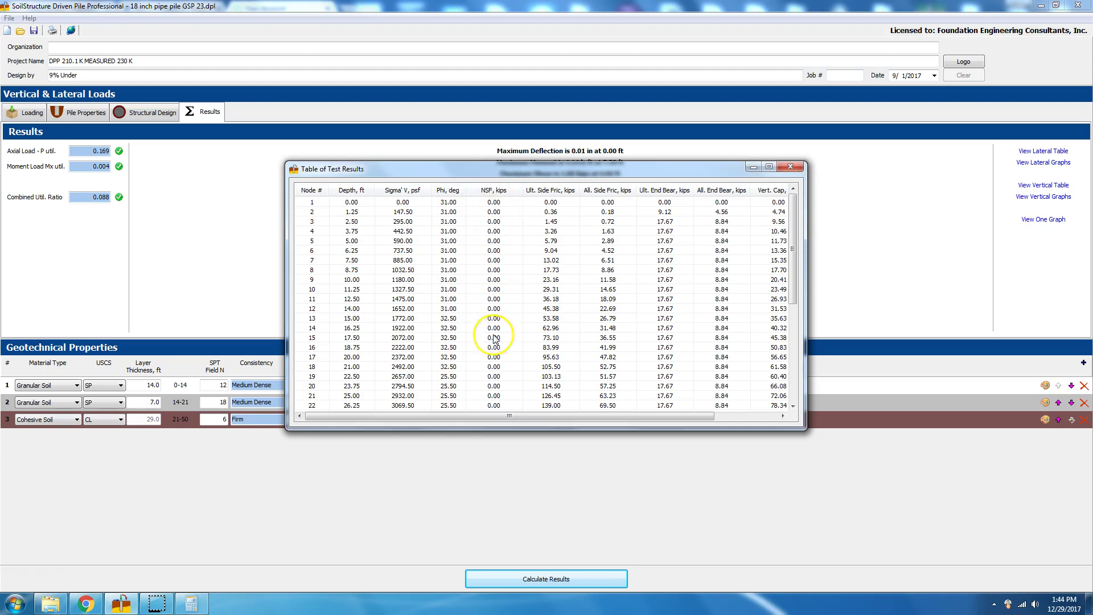
pyautogui.click(571, 193)
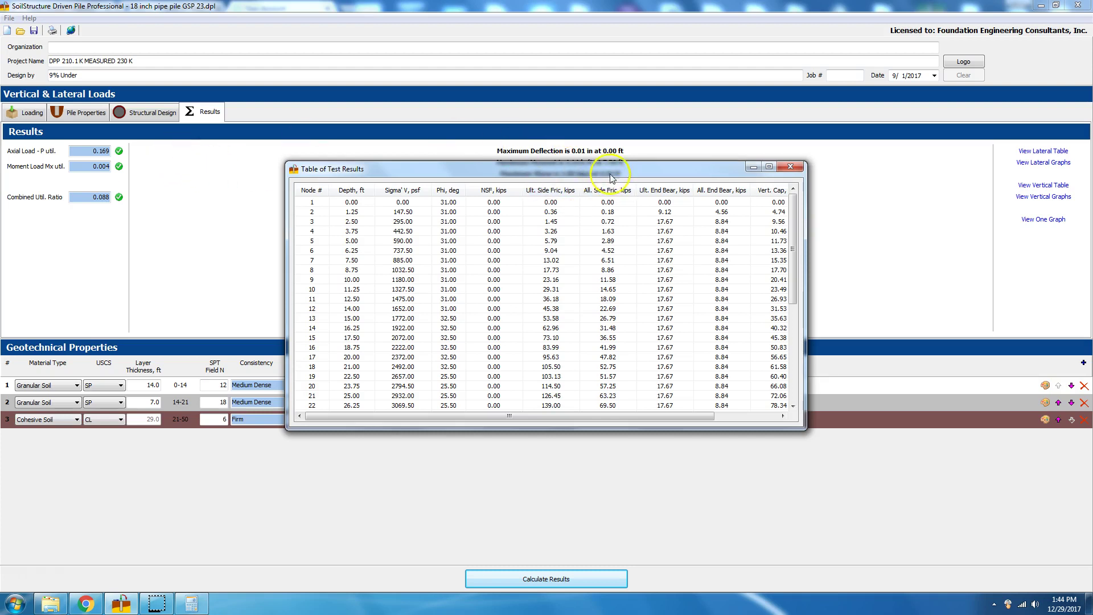
pyautogui.click(619, 194)
pyautogui.click(559, 214)
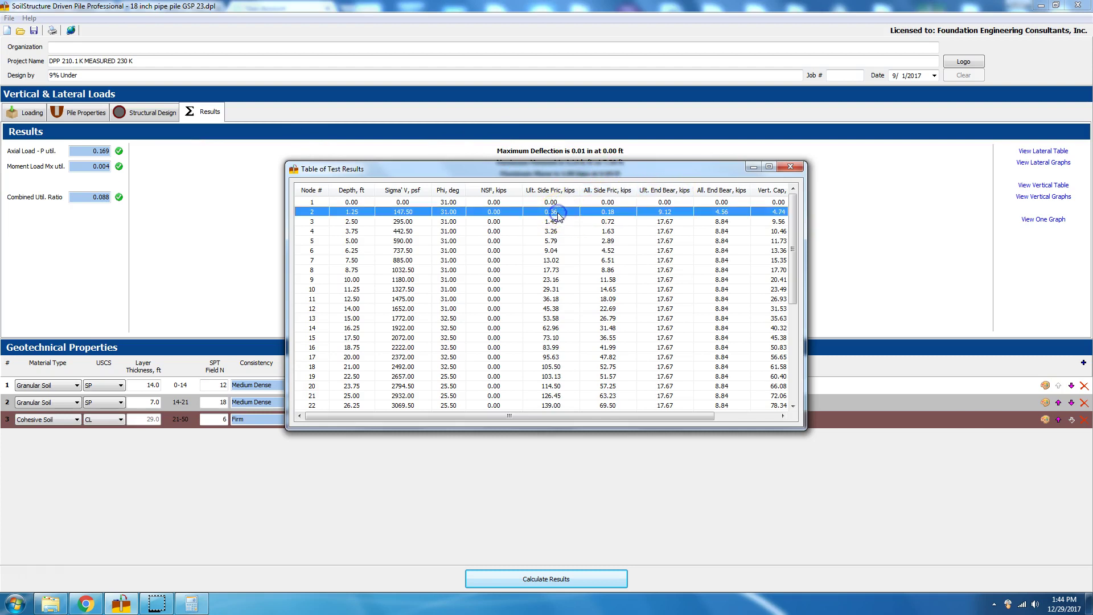
pyautogui.click(618, 218)
pyautogui.click(664, 194)
pyautogui.click(725, 190)
pyautogui.moveTo(700, 416); pyautogui.dragTo(800, 425)
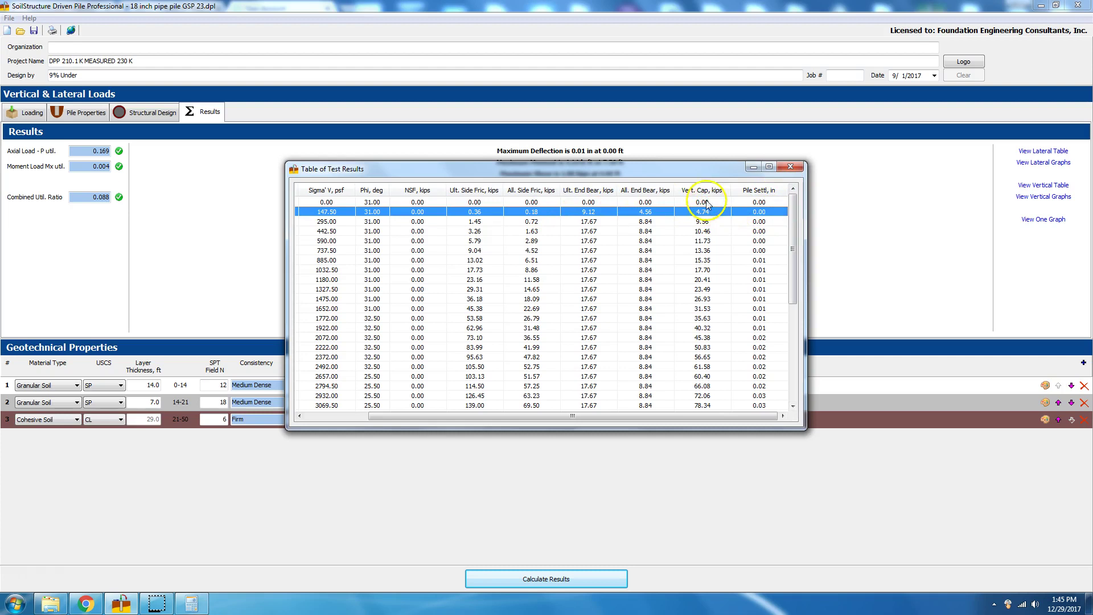
pyautogui.moveTo(791, 284); pyautogui.dragTo(795, 405)
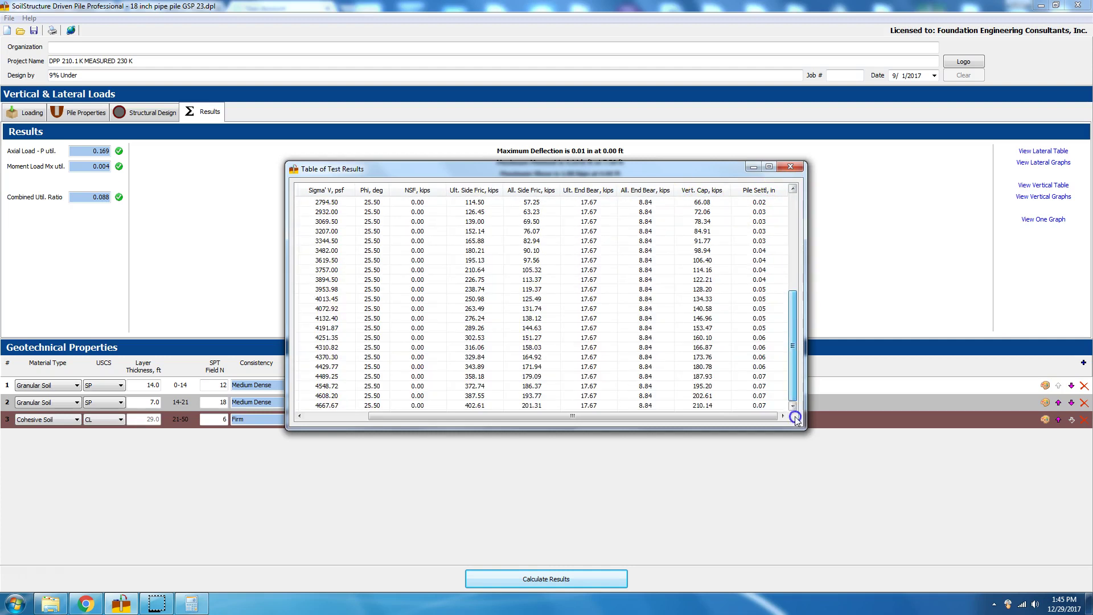
# - Close the test results table, then send the report to Preview from File > Print without saving
pyautogui.click(794, 166)
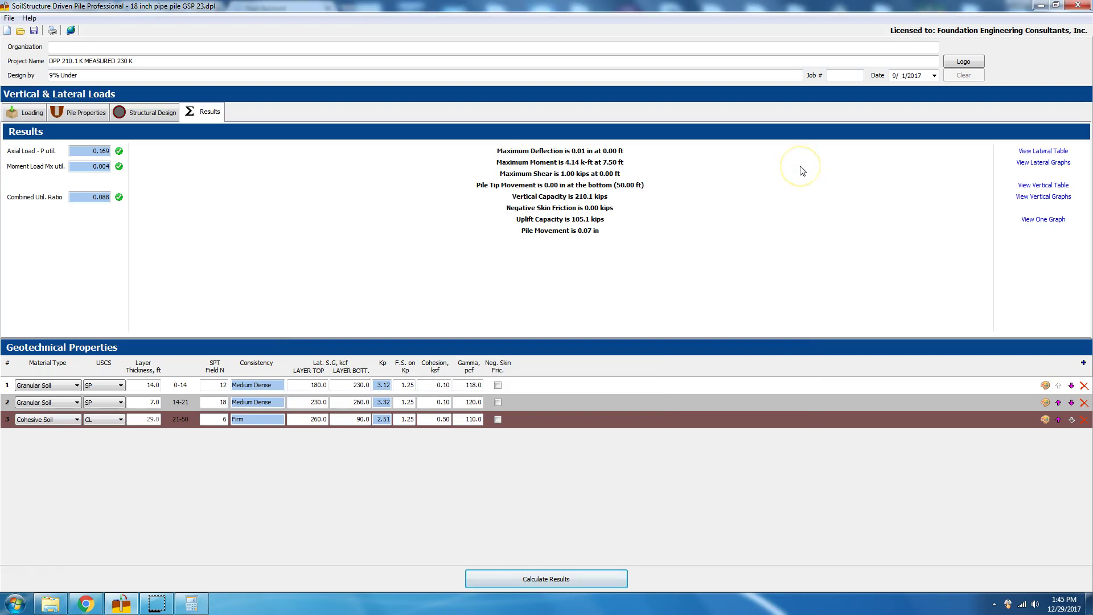
pyautogui.click(10, 18)
pyautogui.click(14, 77)
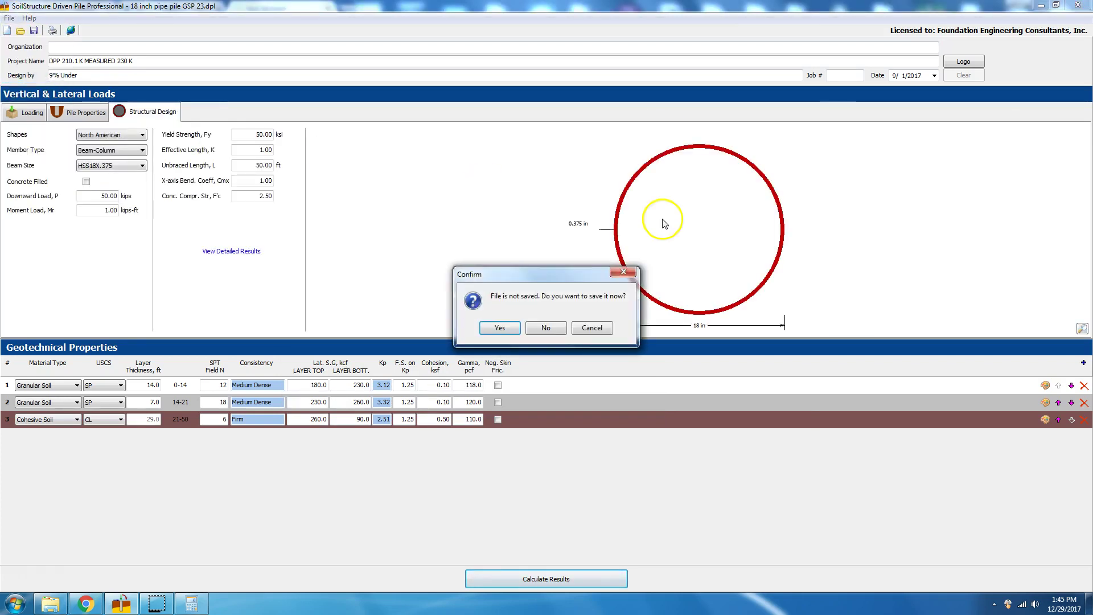
pyautogui.click(559, 332)
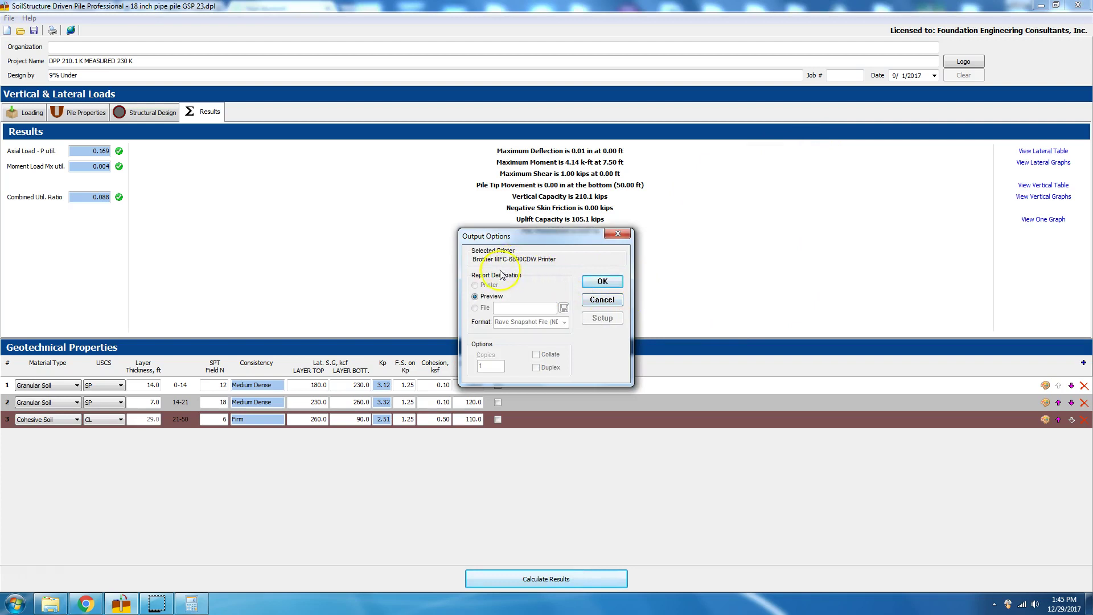
pyautogui.click(604, 282)
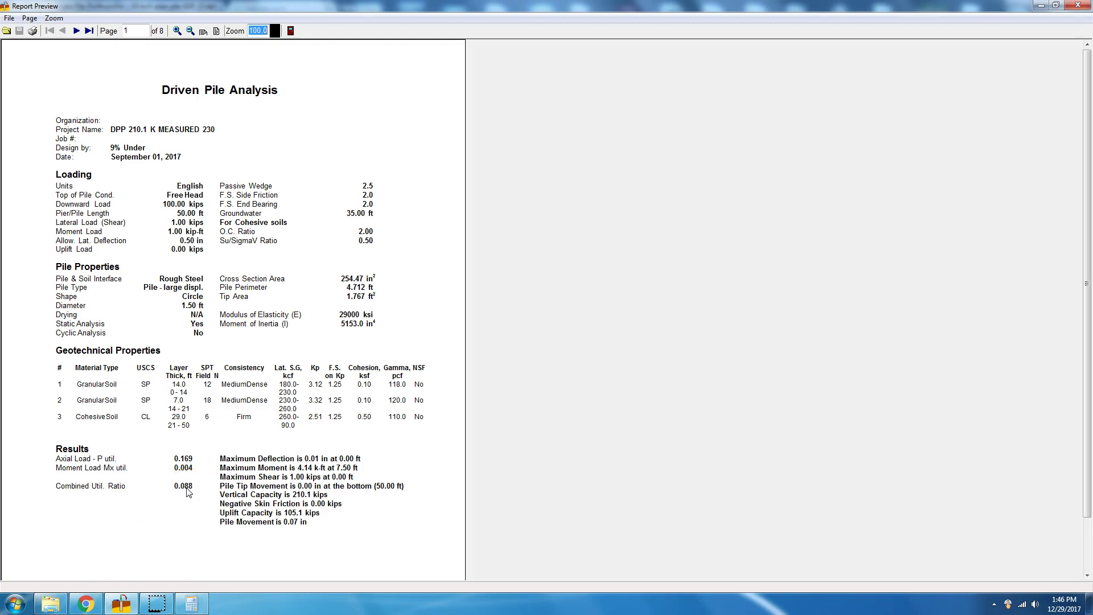
# - Advance the report from page 1 past the Vertical Table and vertical charts to the Lateral Table on page 6
pyautogui.click(75, 31)
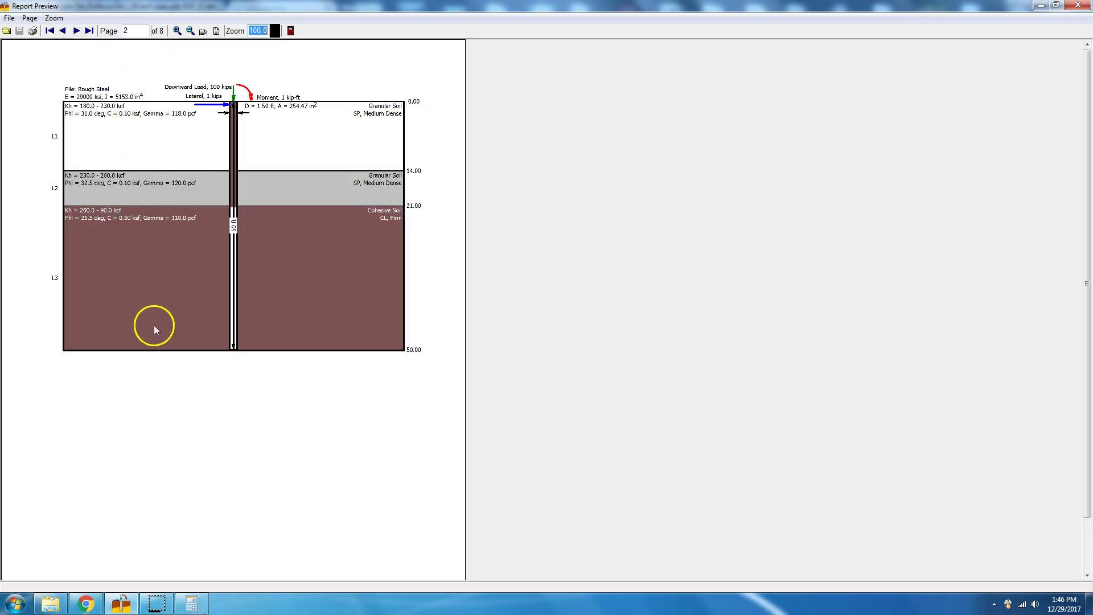
pyautogui.click(76, 30)
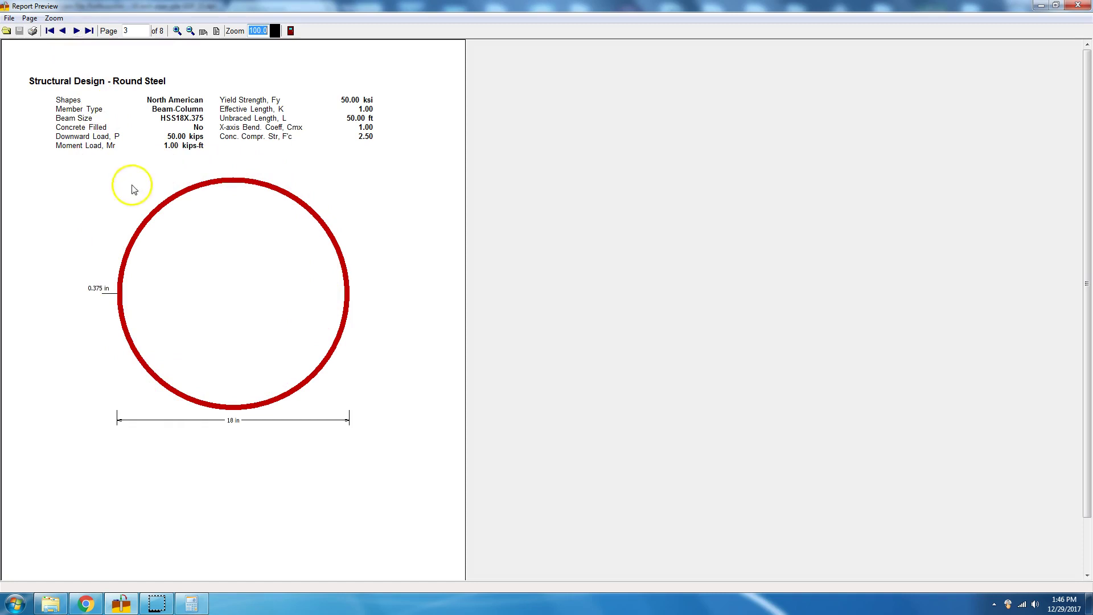
pyautogui.click(76, 32)
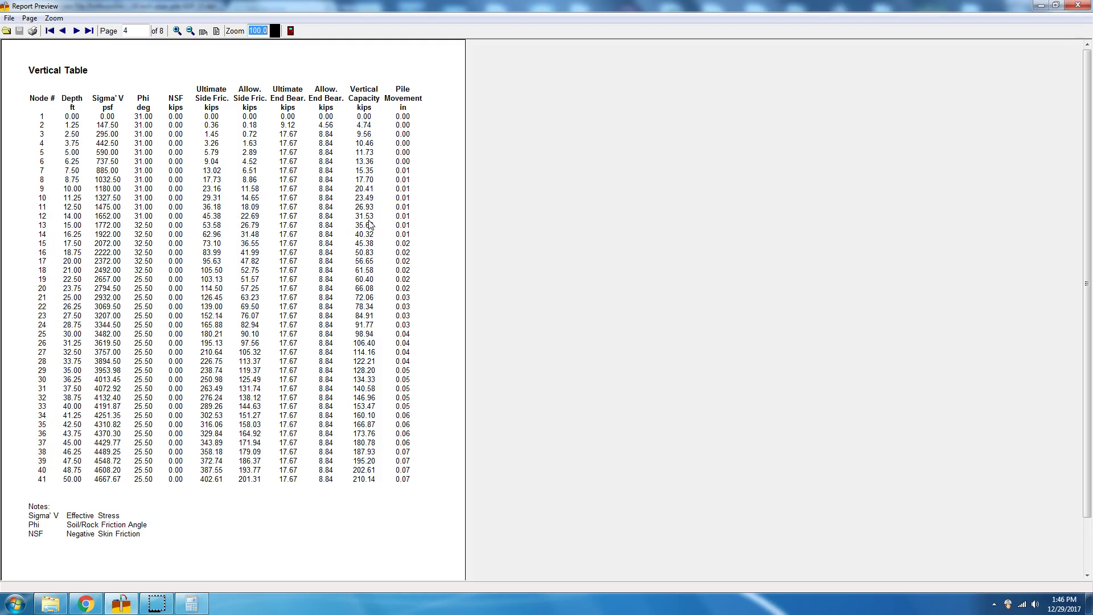
pyautogui.click(75, 31)
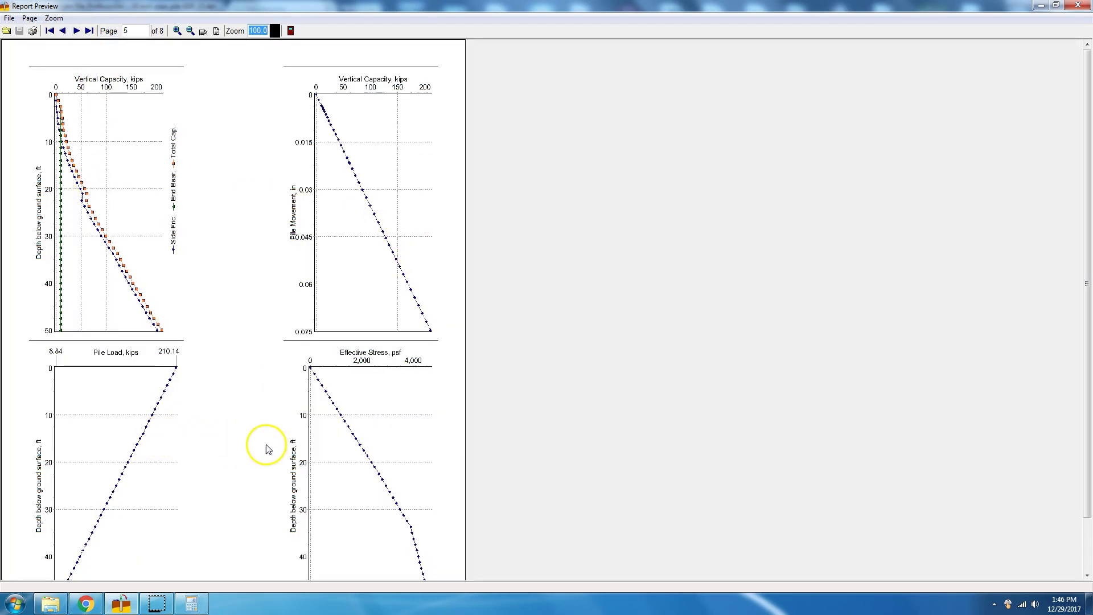
pyautogui.moveTo(1086, 296); pyautogui.dragTo(1084, 349)
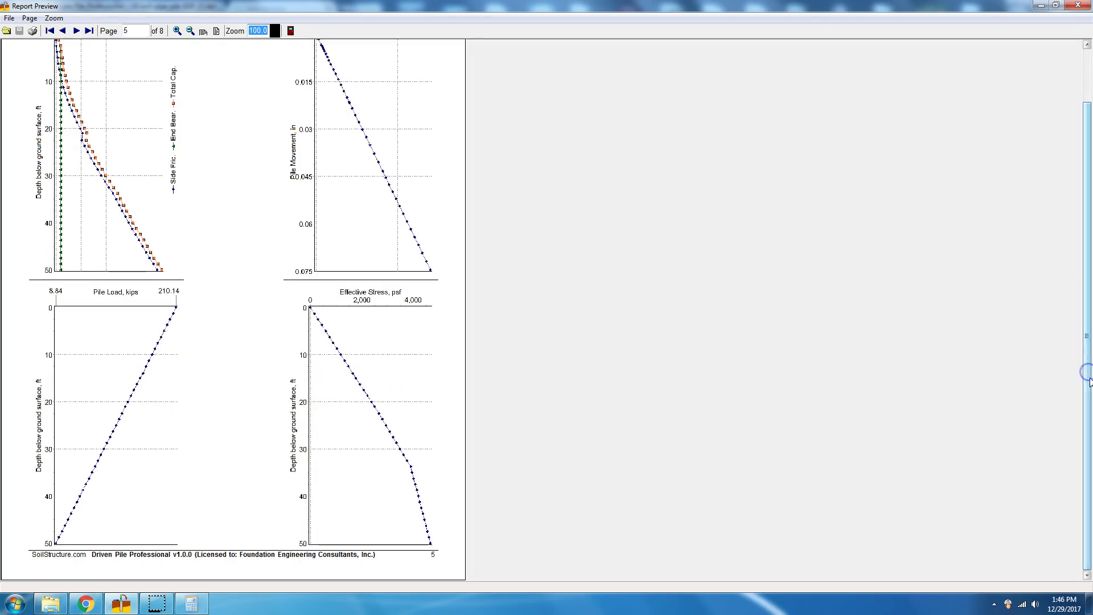
pyautogui.click(76, 31)
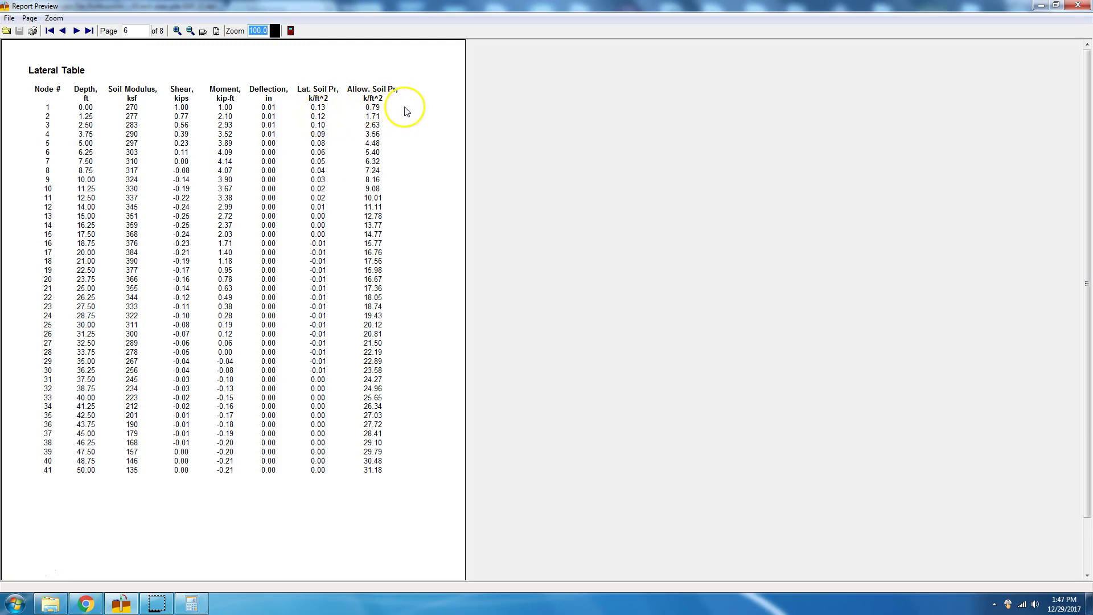
# - View the lateral plots on page 7, then reach the ten-source References list on page 8
pyautogui.click(77, 30)
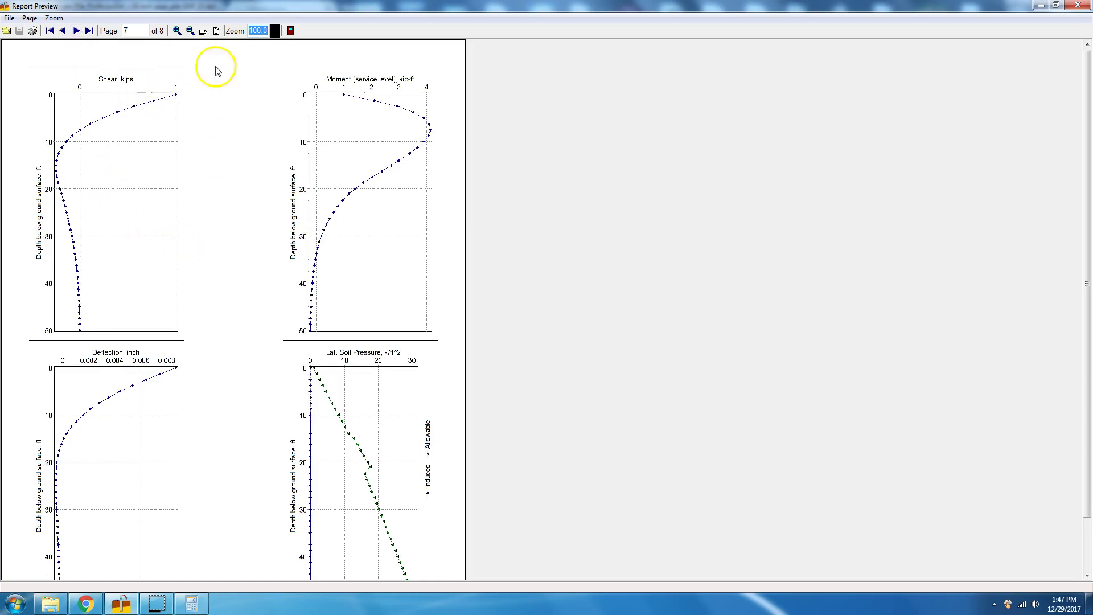
pyautogui.moveTo(1086, 283); pyautogui.dragTo(1088, 402)
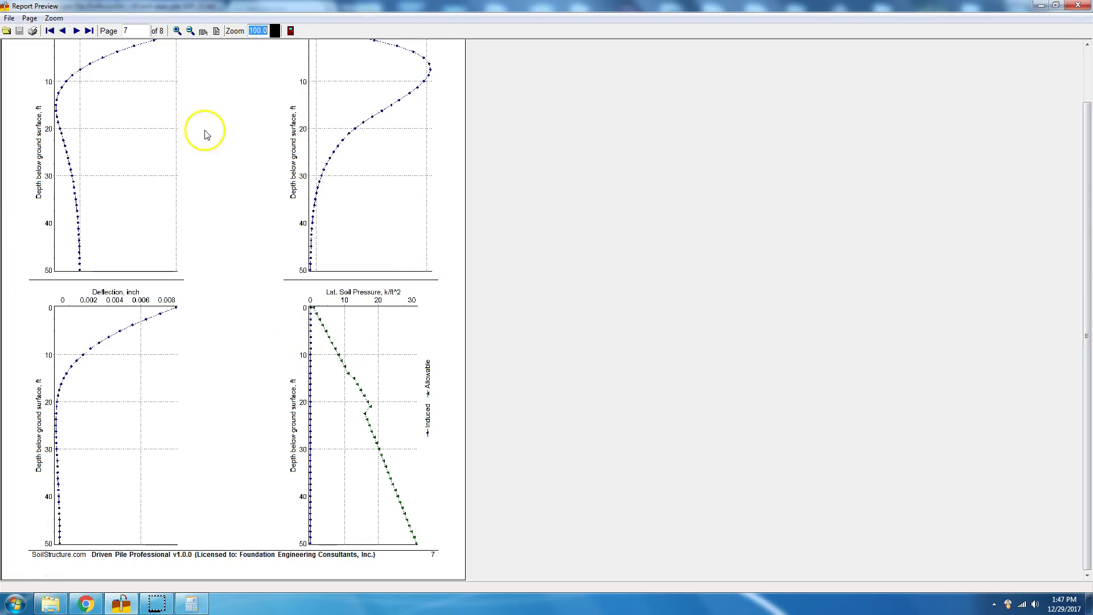
pyautogui.click(76, 32)
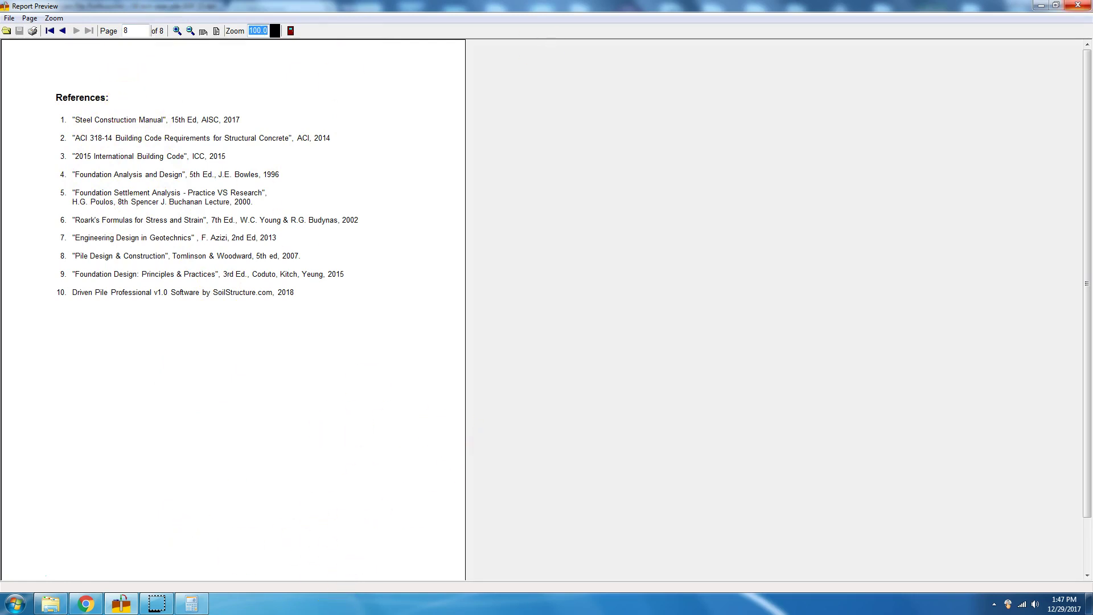
# - Close the report preview to return to the main form's Results summary
pyautogui.click(290, 31)
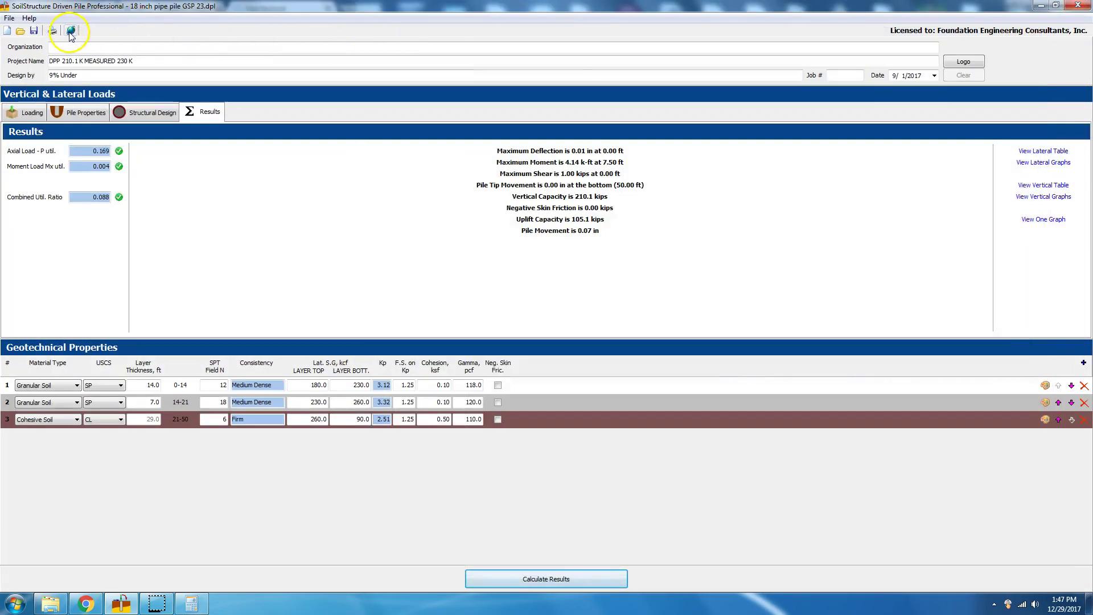